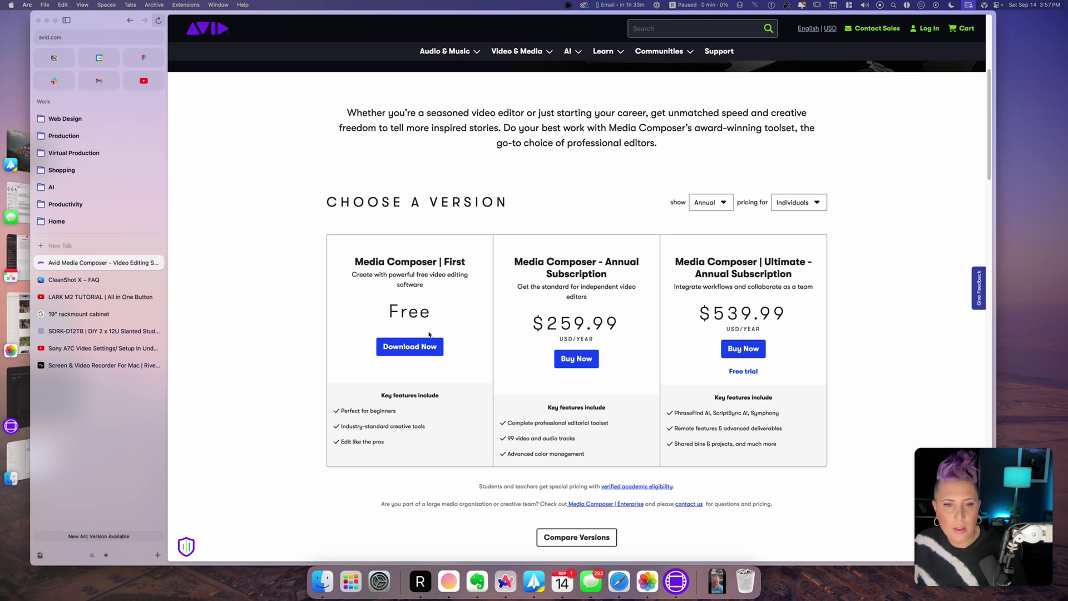
- Switch to Avid Media Composer and look through the What's New notes for version 2024.6
{"action": "key", "text": "super+Tab"}
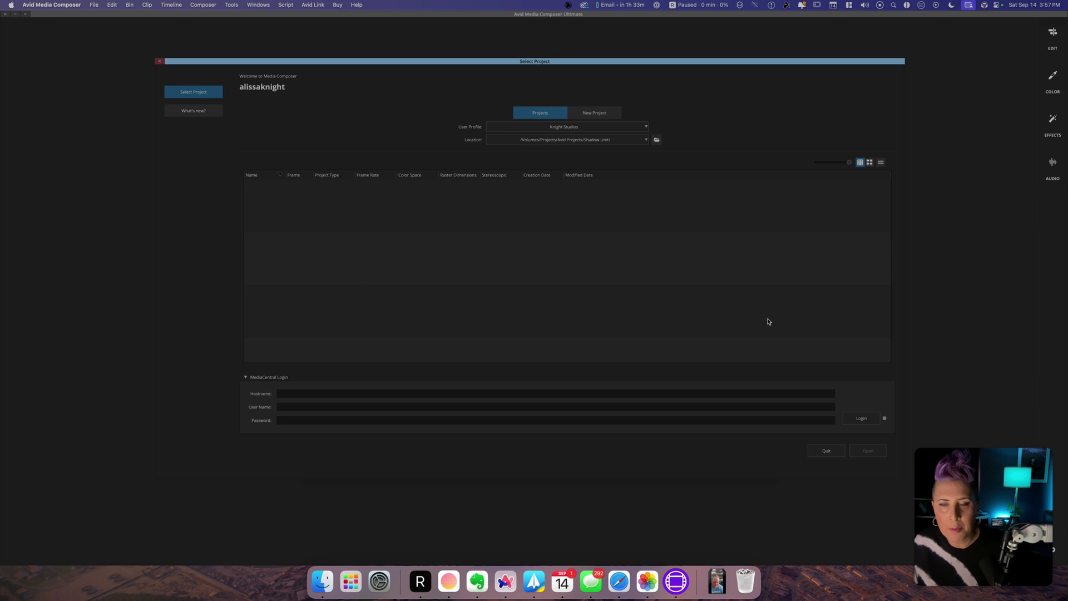
{"action": "left_click", "coordinate": [192, 112]}
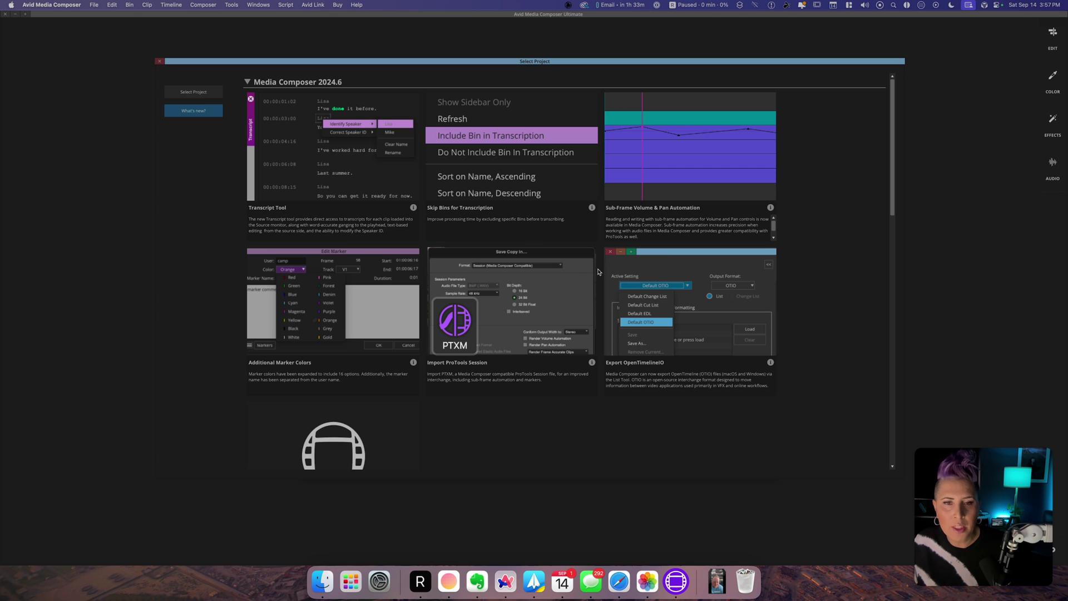
{"action": "scroll", "coordinate": [604, 261], "scroll_direction": "down", "scroll_amount": 10}
{"action": "scroll", "coordinate": [620, 272], "scroll_direction": "down", "scroll_amount": 10}
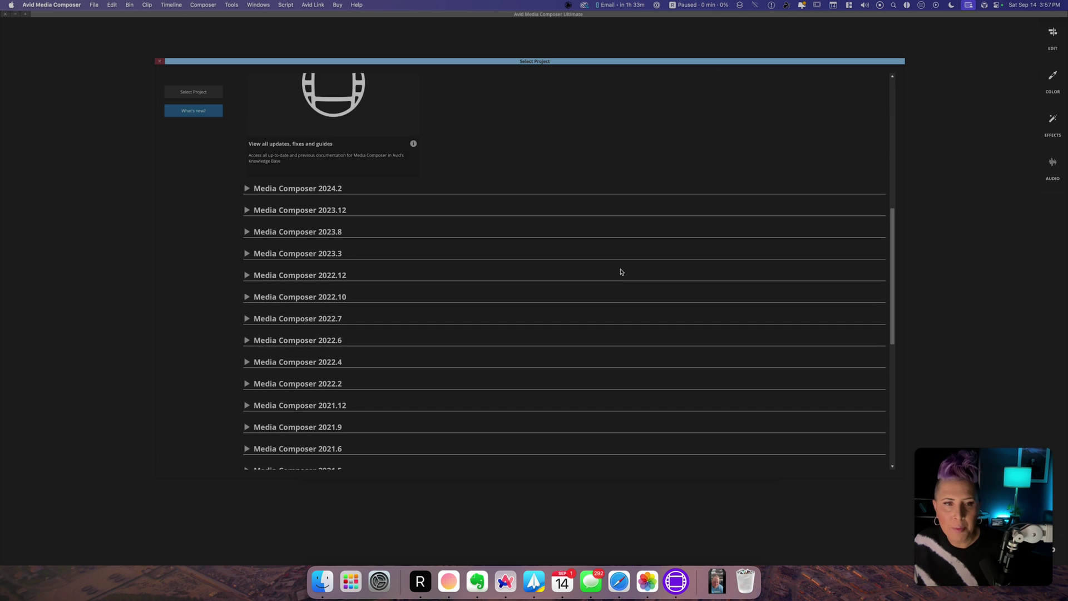
{"action": "scroll", "coordinate": [620, 272], "scroll_direction": "up", "scroll_amount": 15}
{"action": "scroll", "coordinate": [620, 272], "scroll_direction": "up", "scroll_amount": 5}
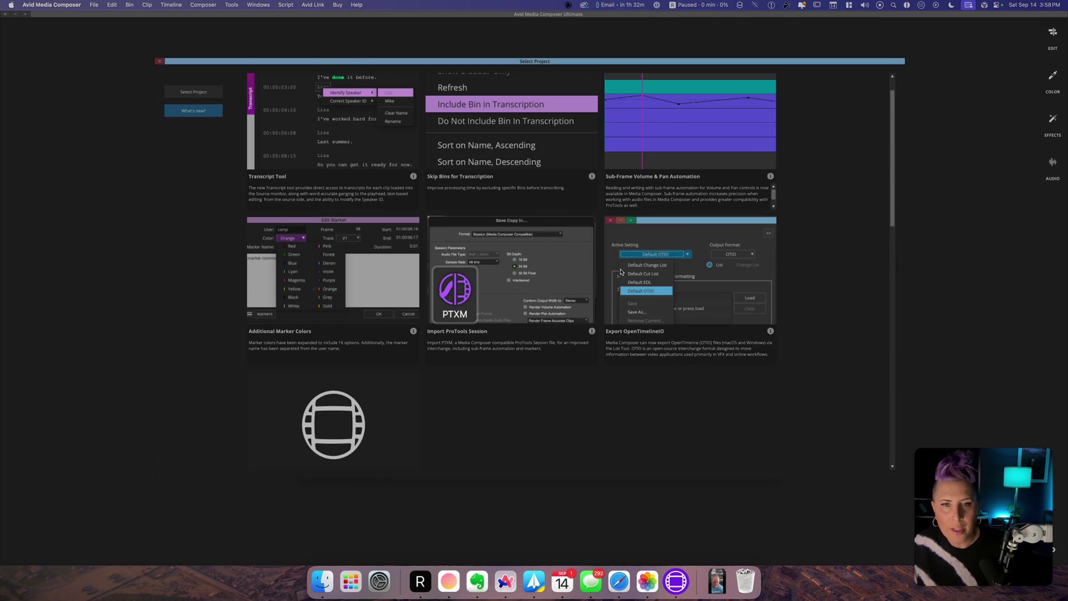
{"action": "scroll", "coordinate": [621, 272], "scroll_direction": "up", "scroll_amount": 2}
{"action": "scroll", "coordinate": [621, 272], "scroll_direction": "down", "scroll_amount": 5}
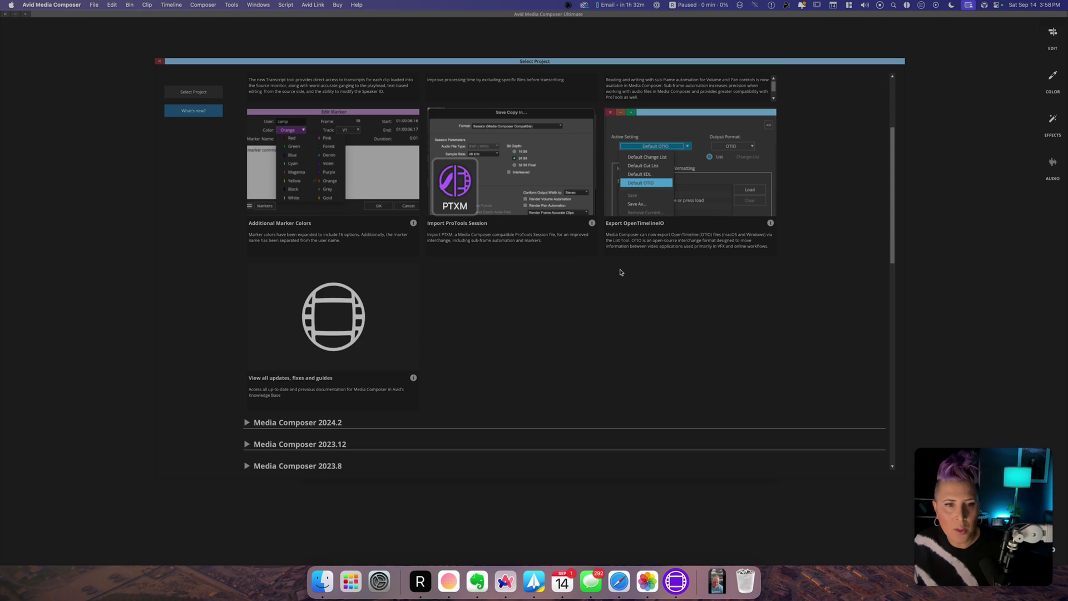
{"action": "scroll", "coordinate": [619, 269], "scroll_direction": "up", "scroll_amount": 5}
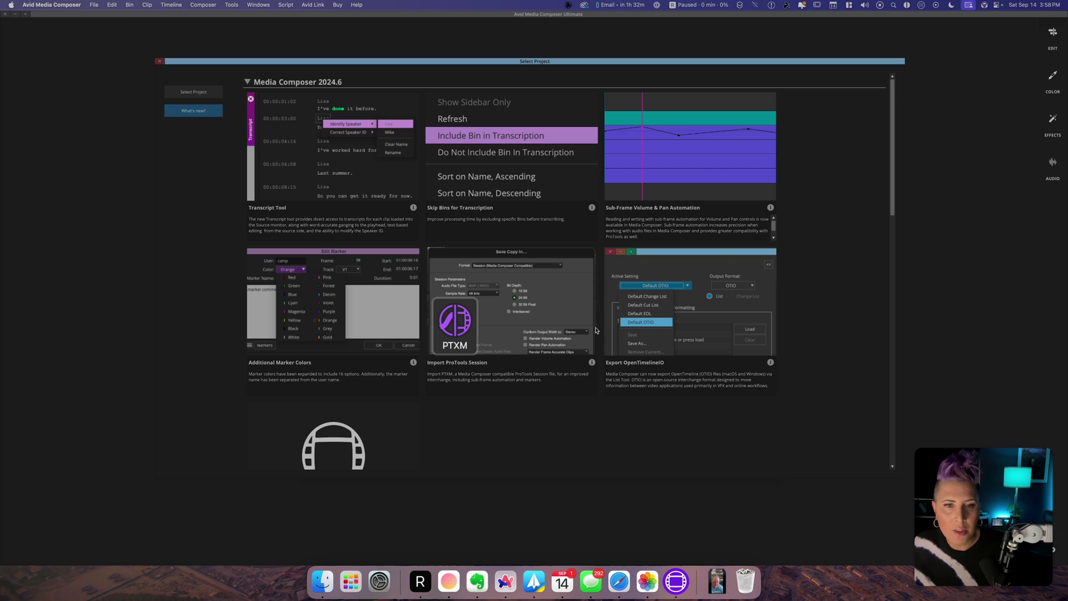
{"action": "scroll", "coordinate": [598, 333], "scroll_direction": "down", "scroll_amount": 2}
{"action": "scroll", "coordinate": [599, 333], "scroll_direction": "down", "scroll_amount": 6}
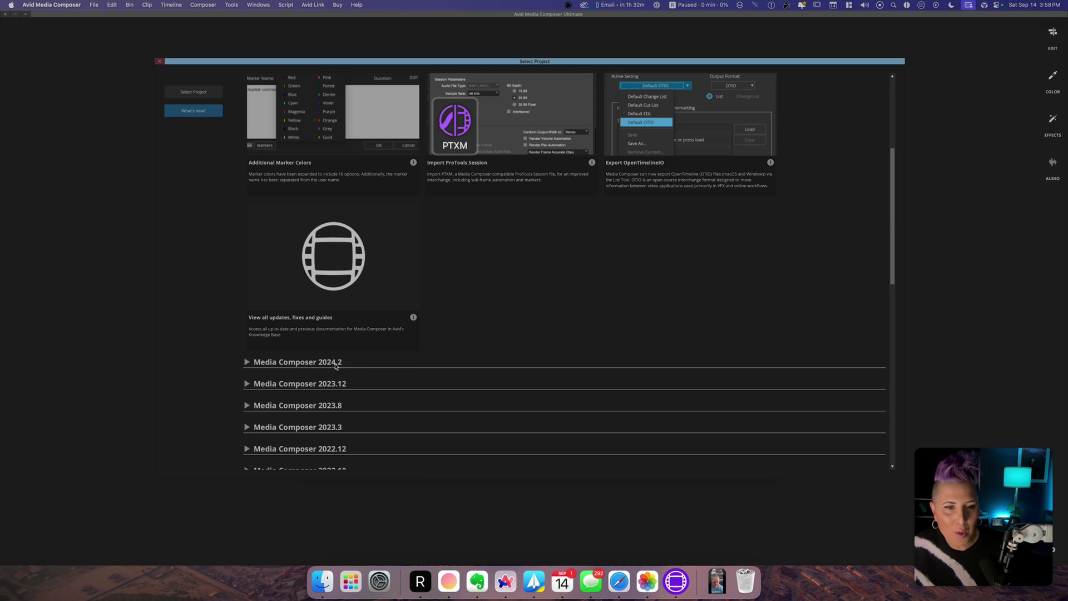
- Expand and review the Media Composer 2024.2 release notes, and return to project selection
{"action": "left_click", "coordinate": [248, 362]}
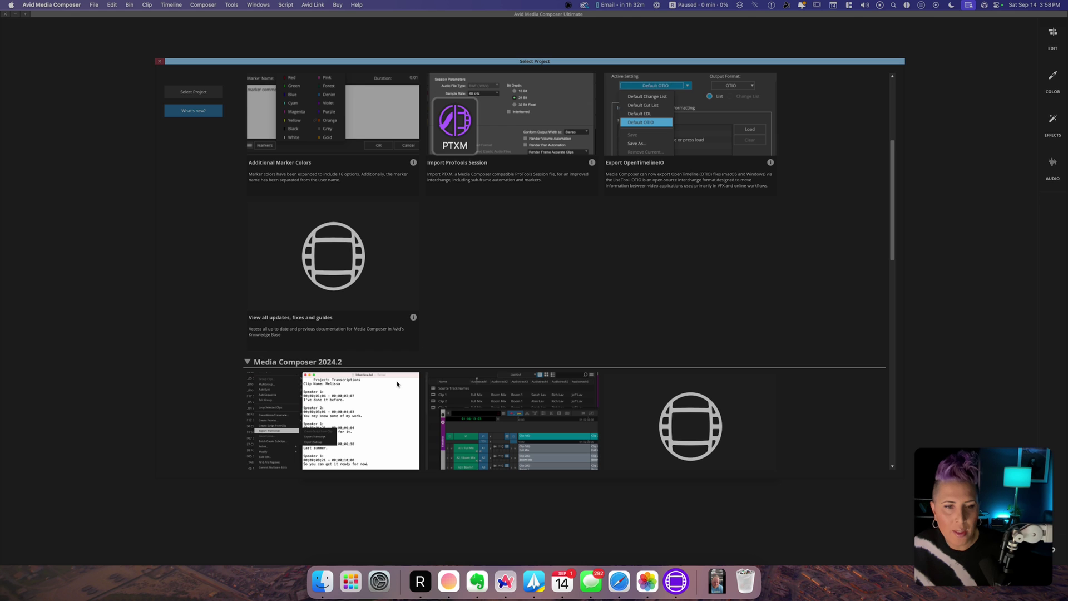
{"action": "scroll", "coordinate": [398, 385], "scroll_direction": "down", "scroll_amount": 2}
{"action": "scroll", "coordinate": [398, 385], "scroll_direction": "down", "scroll_amount": 3}
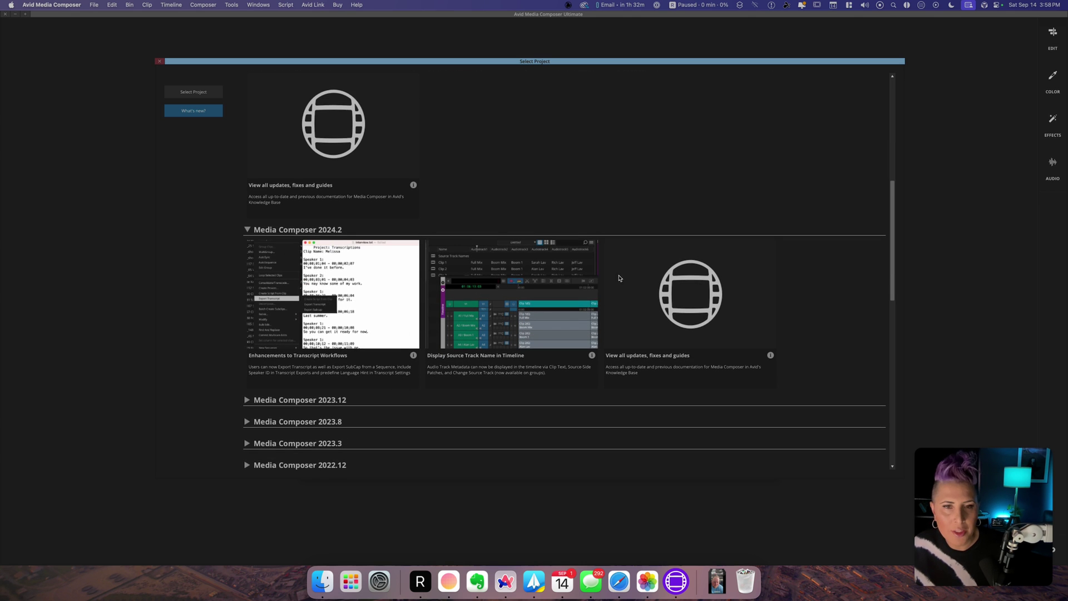
{"action": "scroll", "coordinate": [584, 301], "scroll_direction": "up", "scroll_amount": 15}
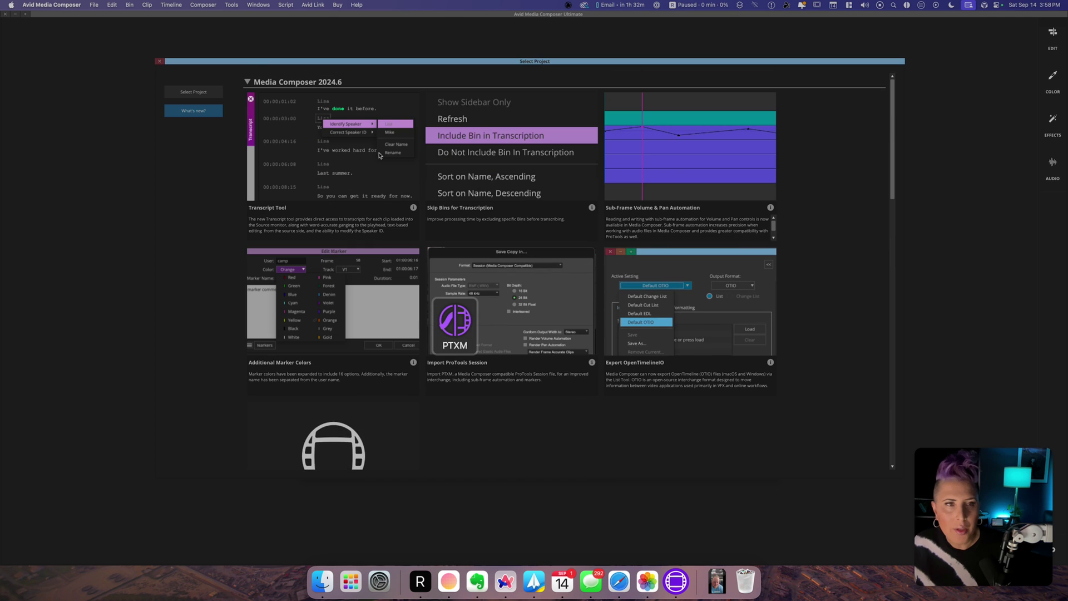
{"action": "left_click", "coordinate": [209, 96]}
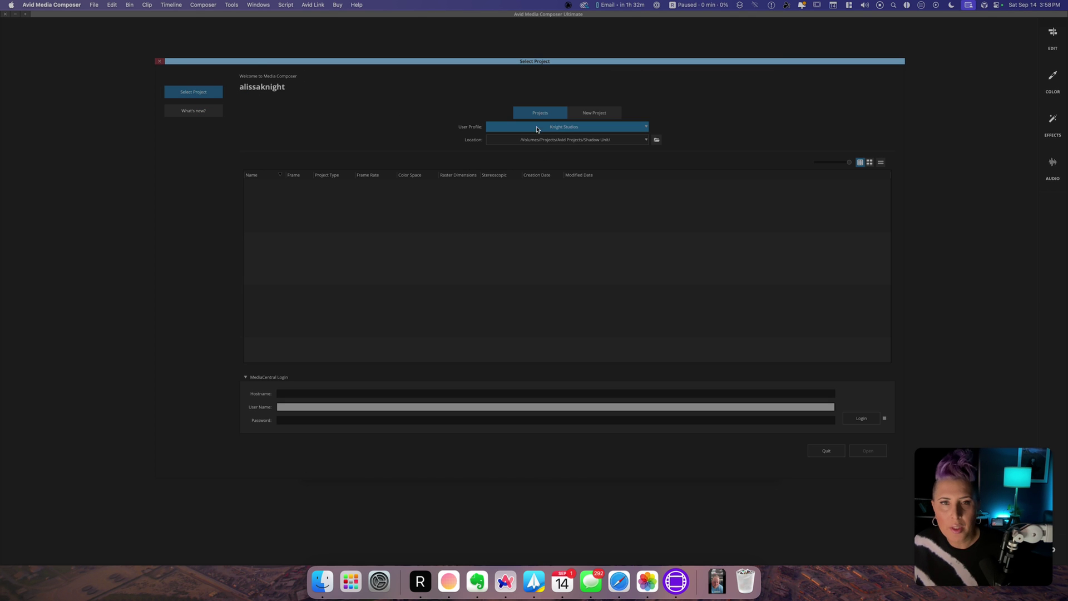
- Create a user profile with the Media Composer preferred settings, entering the person's first name as the profile name
{"action": "left_click", "coordinate": [634, 128]}
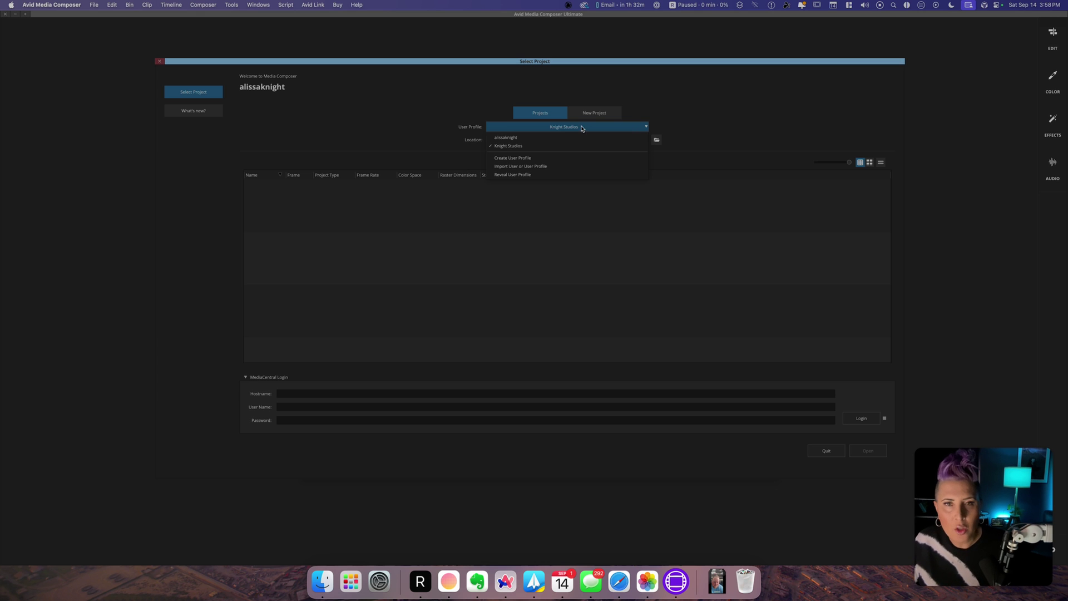
{"action": "left_click", "coordinate": [589, 158]}
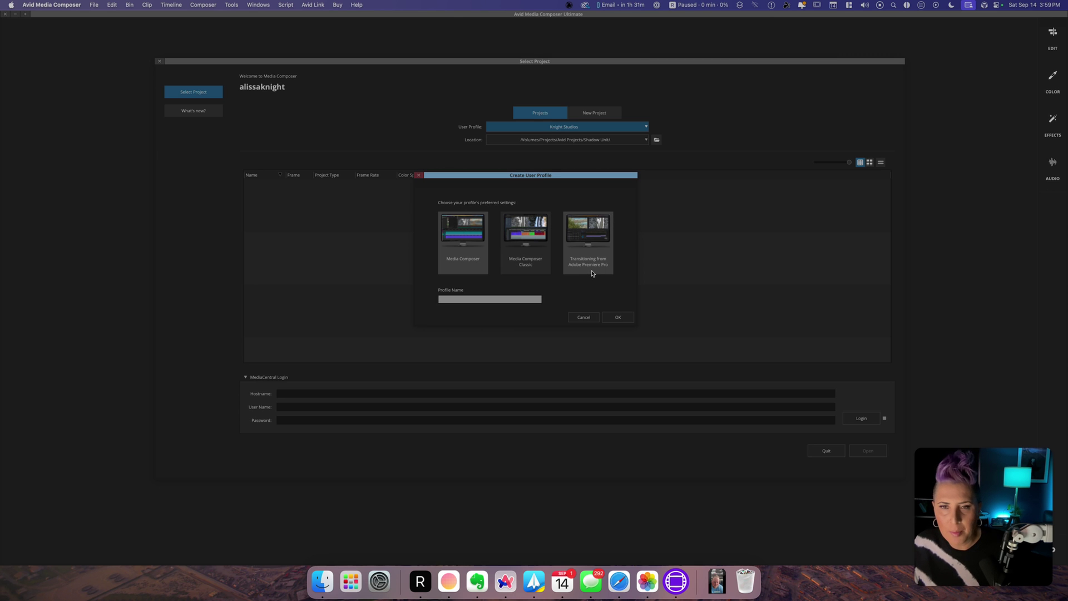
{"action": "mouse_move", "coordinate": [592, 273]}
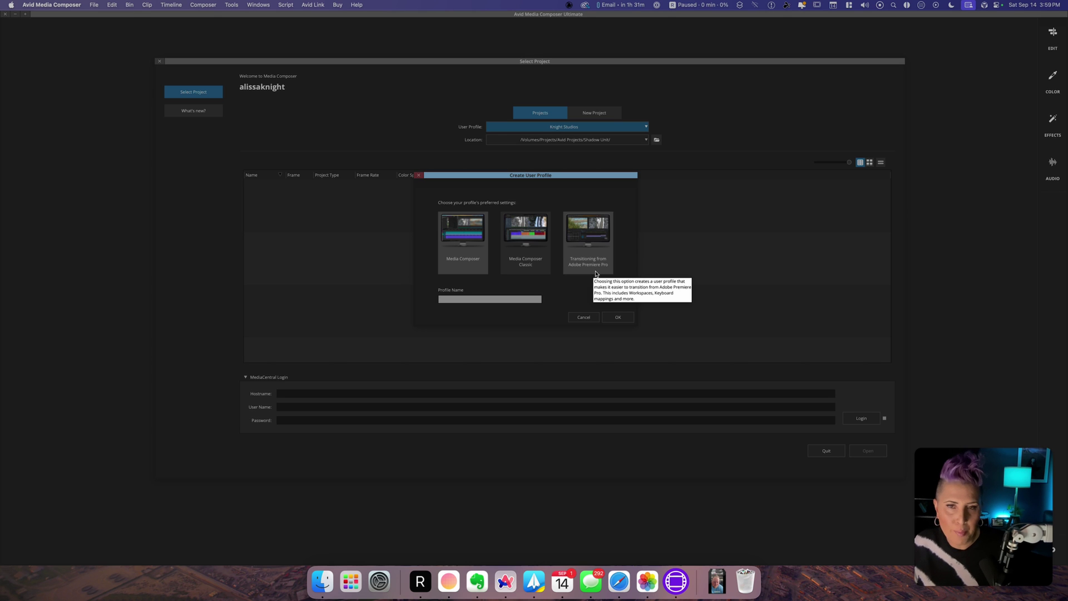
{"action": "left_click", "coordinate": [592, 242]}
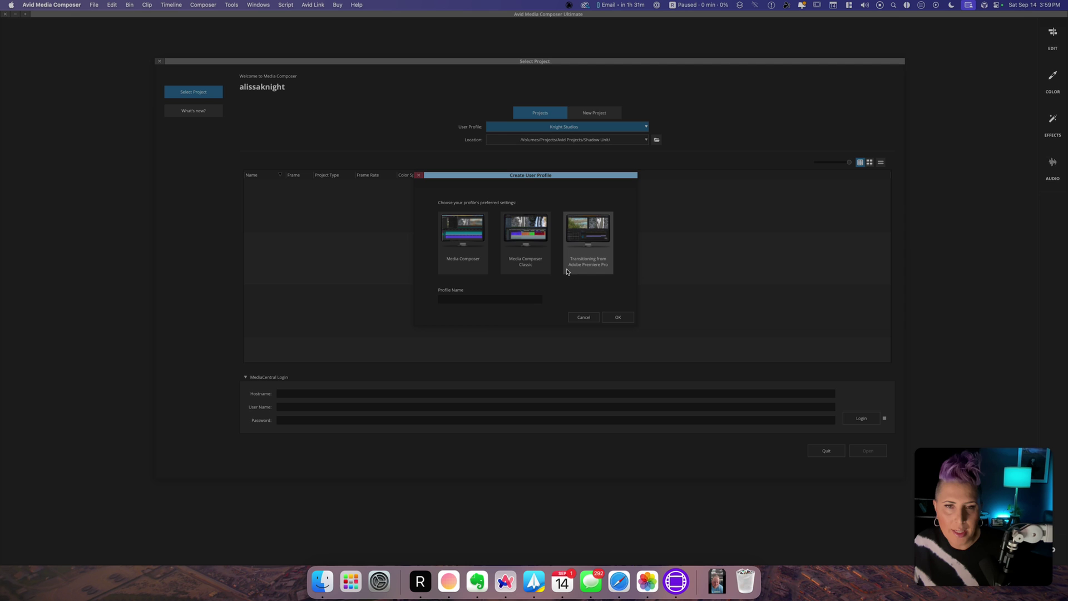
{"action": "left_click", "coordinate": [482, 268]}
{"action": "left_click", "coordinate": [498, 299]}
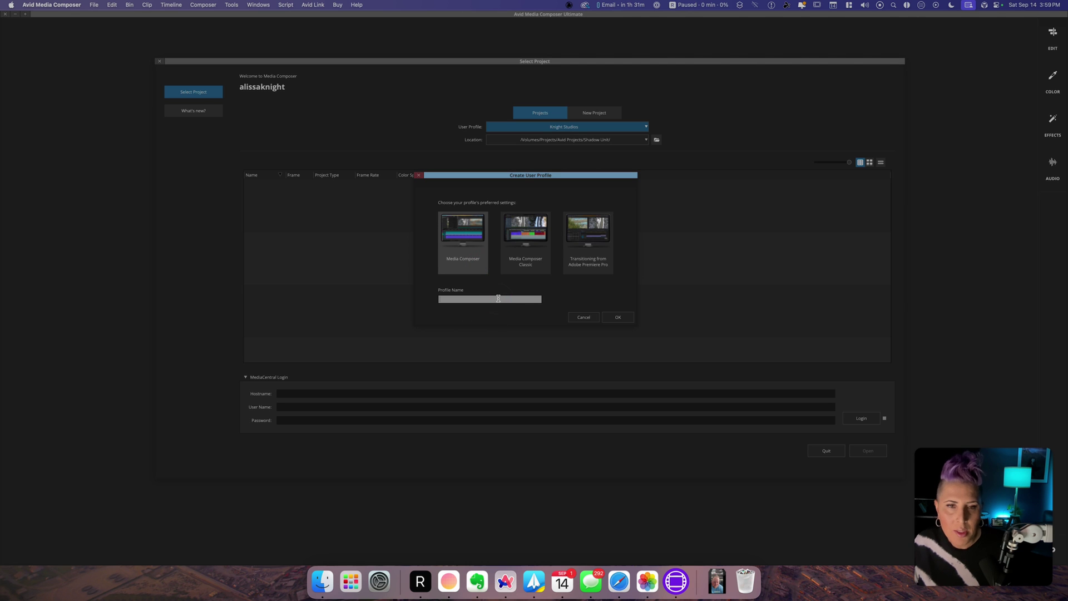
{"action": "type", "text": "Melissa"}
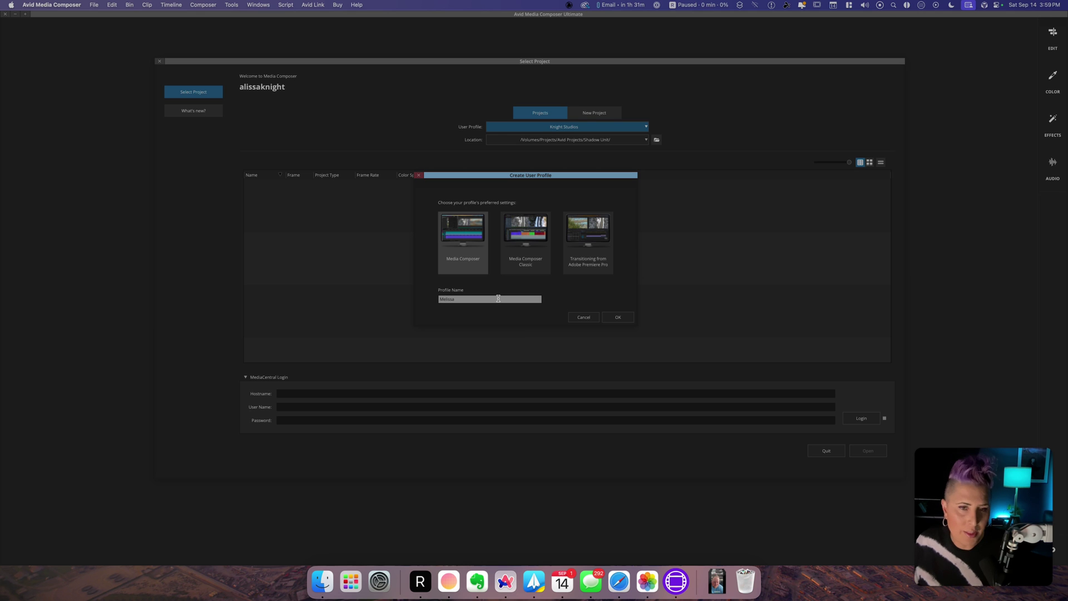
{"action": "left_click", "coordinate": [617, 317]}
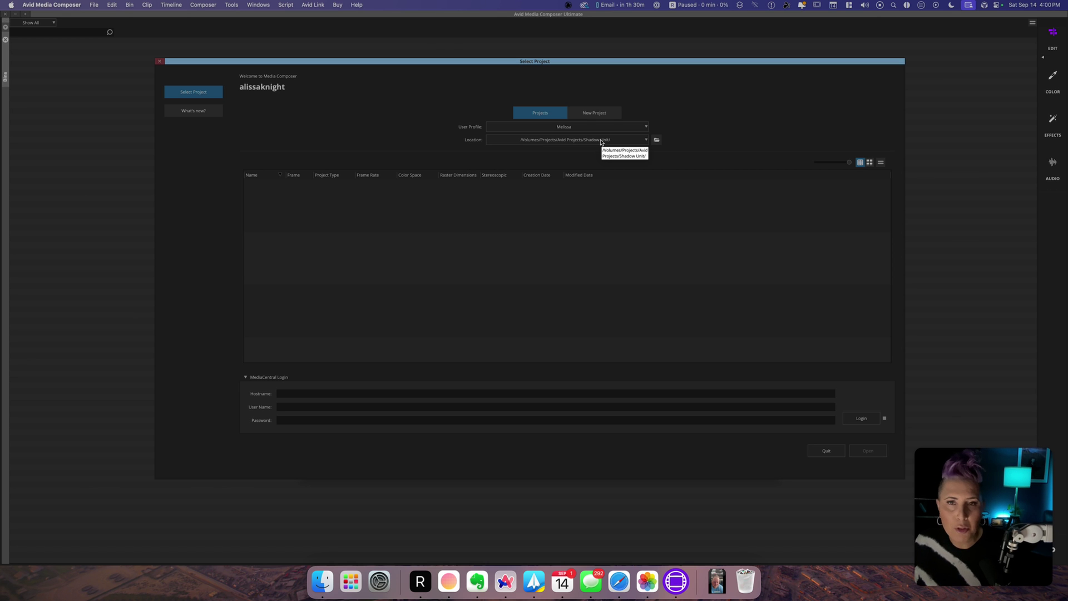
{"action": "left_click", "coordinate": [656, 140]}
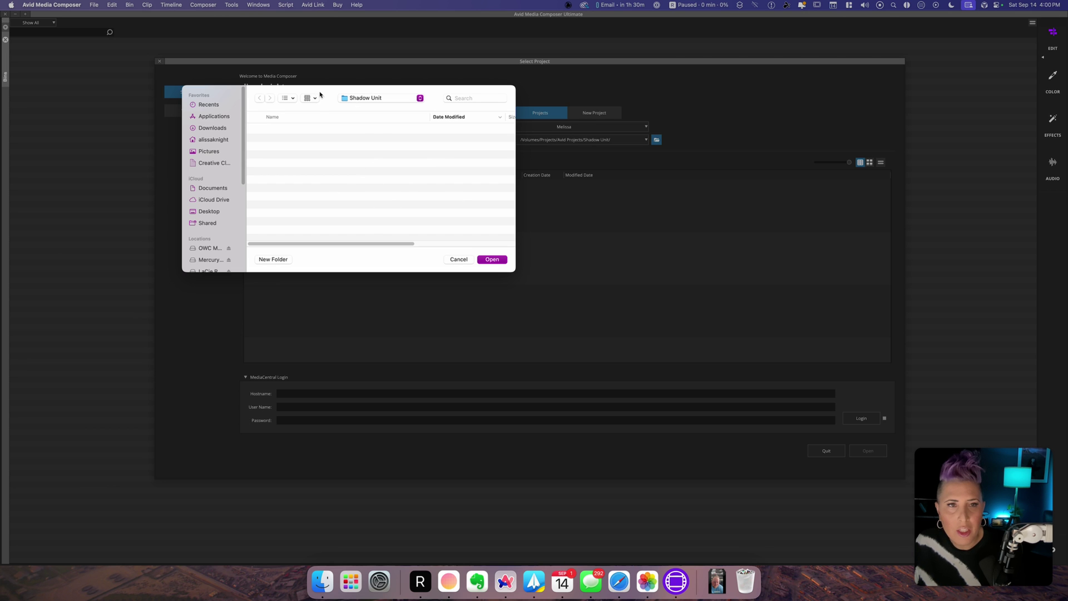
{"action": "left_click_drag", "start_coordinate": [320, 94], "coordinate": [513, 178]}
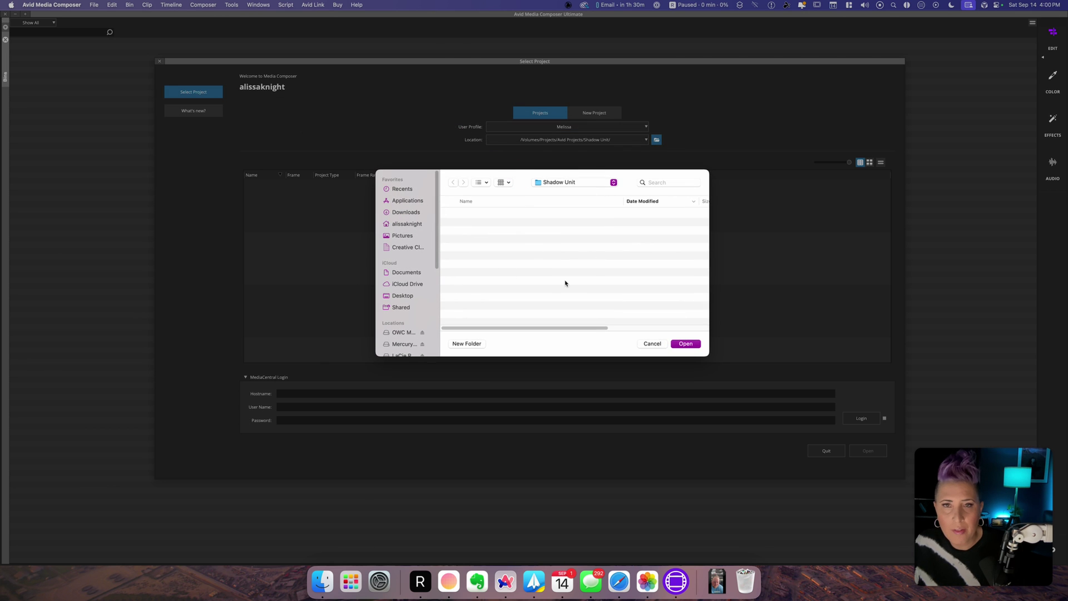
{"action": "left_click", "coordinate": [656, 346]}
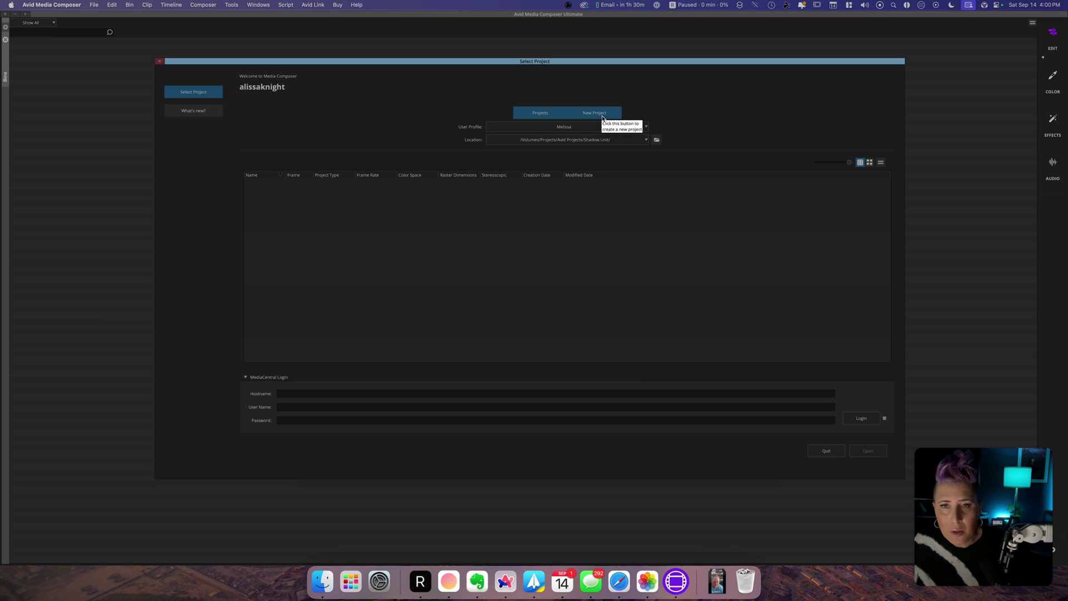
- Delete the Shadow Unit folder inside Avid Projects and set the Avid Projects folder as the project location
{"action": "left_click", "coordinate": [658, 140]}
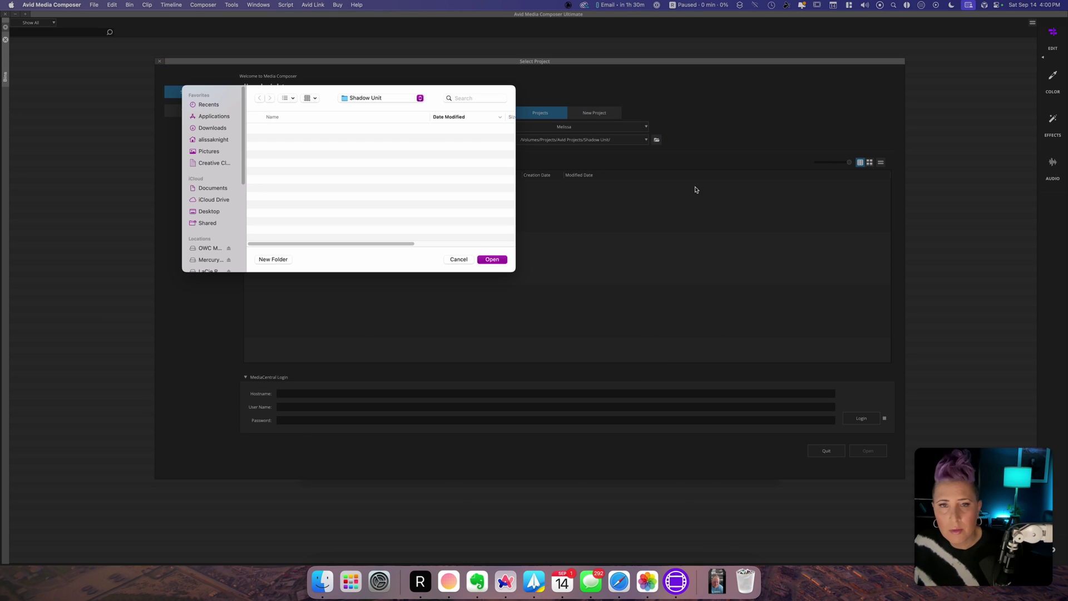
{"action": "left_click", "coordinate": [365, 99]}
{"action": "left_click", "coordinate": [369, 108]}
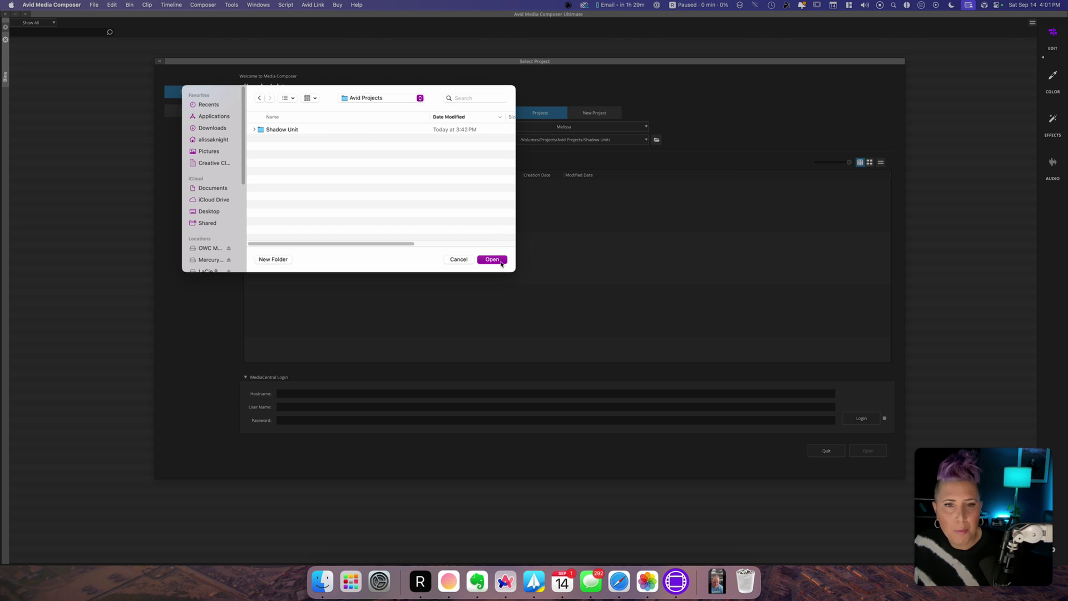
{"action": "left_click", "coordinate": [289, 130]}
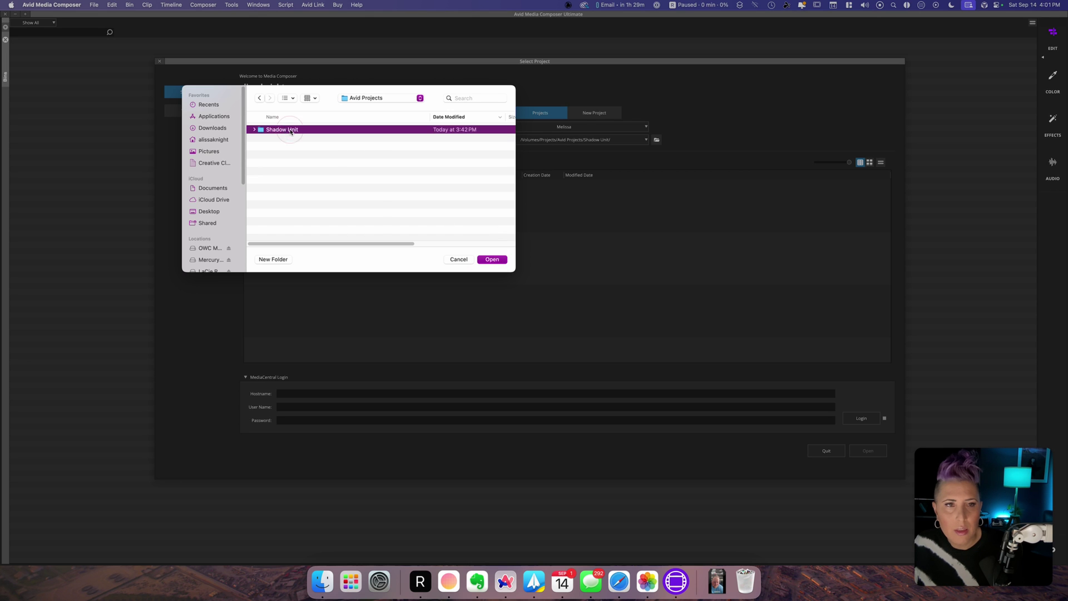
{"action": "right_click", "coordinate": [290, 131]}
{"action": "left_click", "coordinate": [326, 146]}
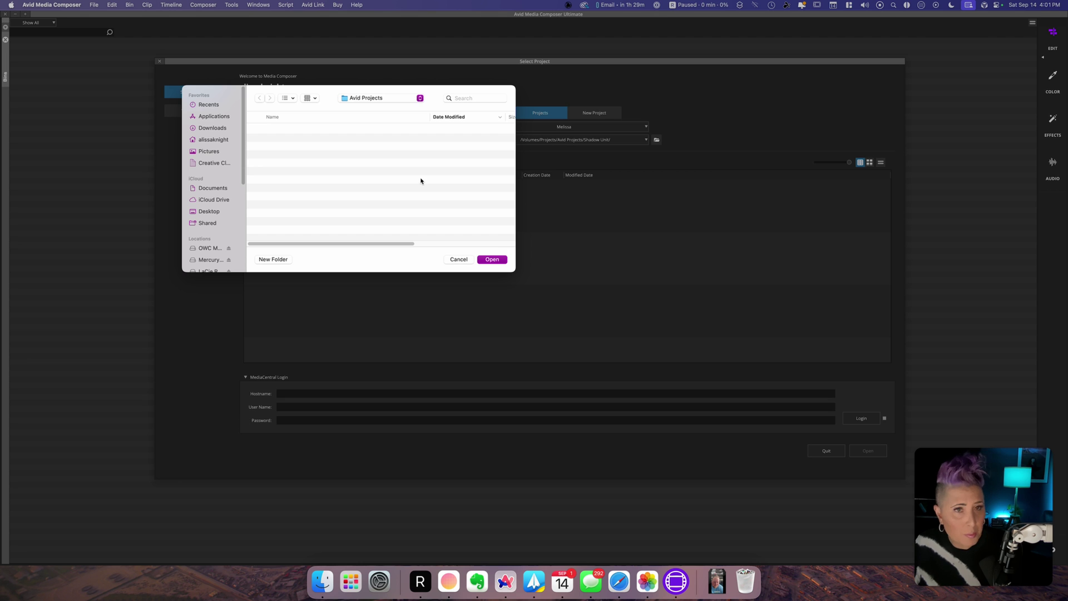
{"action": "left_click", "coordinate": [491, 259]}
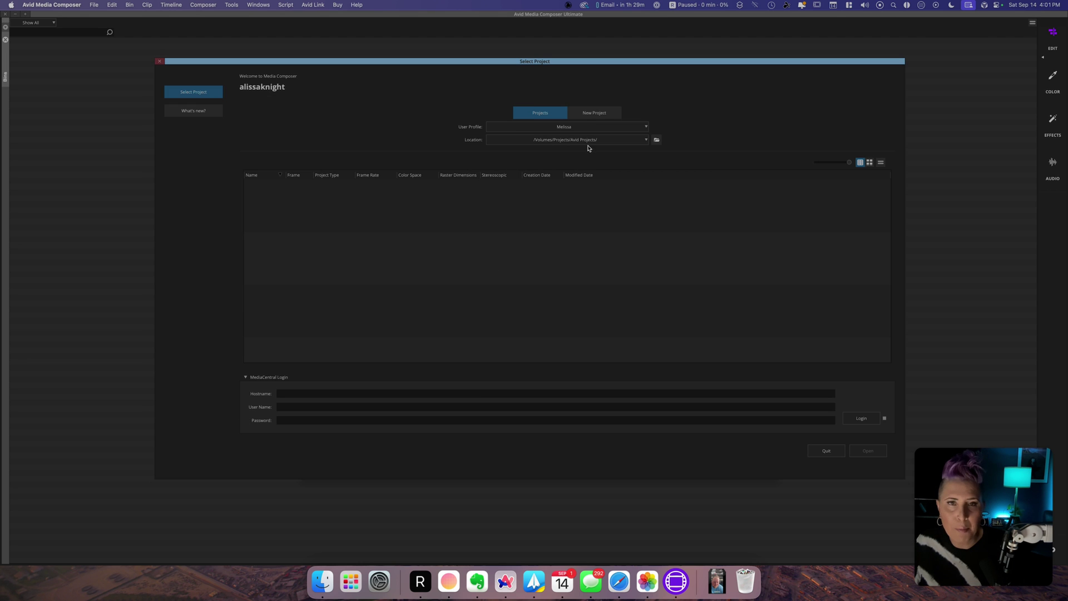
- Begin a new project and set its user profile to Knight Studios
{"action": "left_click", "coordinate": [613, 115]}
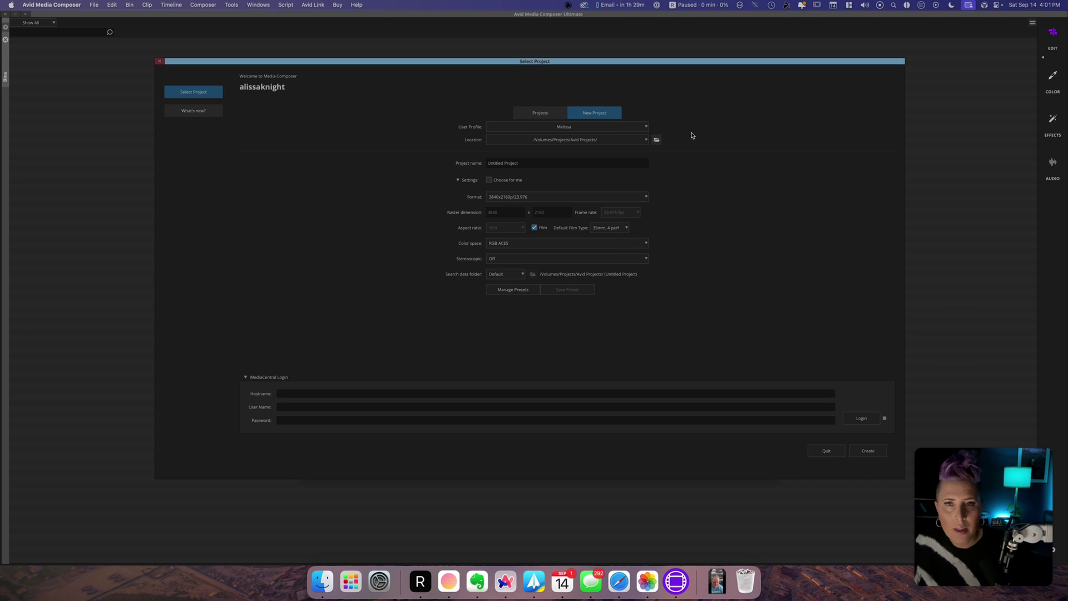
{"action": "left_click", "coordinate": [641, 128]}
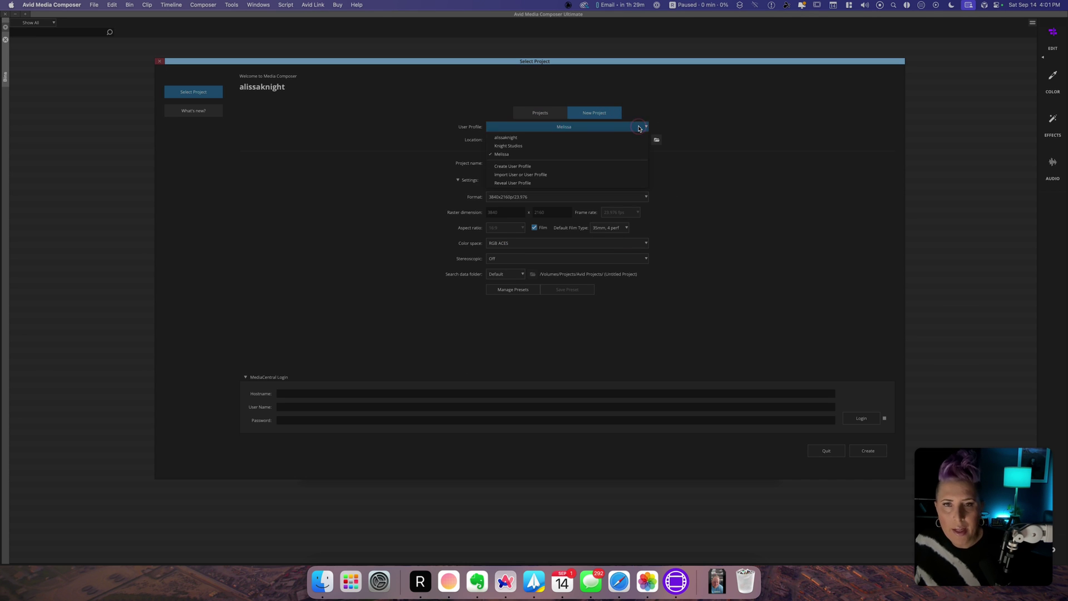
{"action": "left_click", "coordinate": [608, 146]}
{"action": "left_click", "coordinate": [620, 128]}
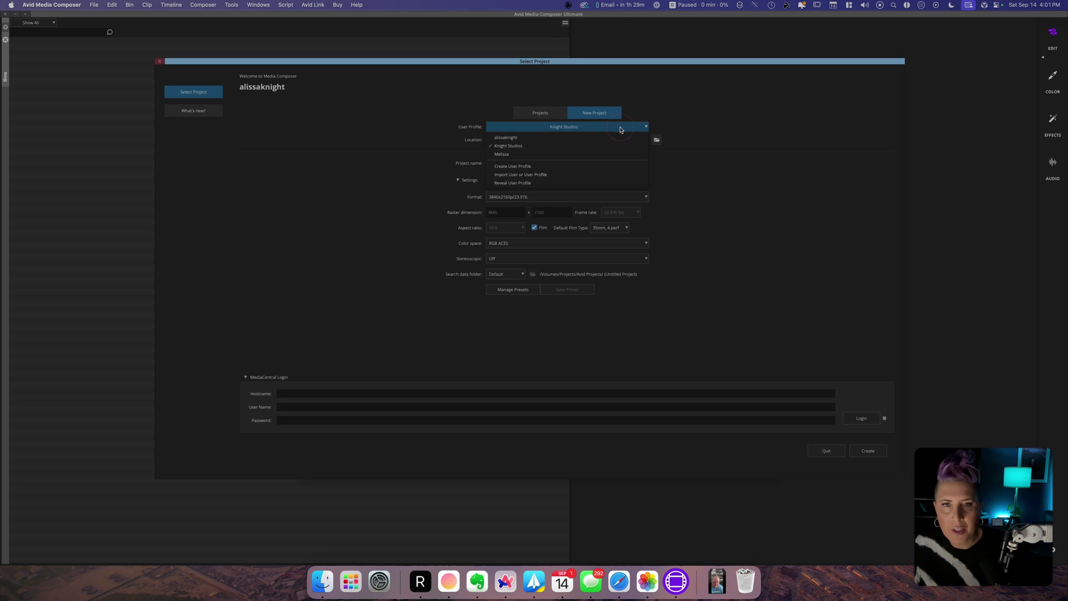
{"action": "left_click", "coordinate": [616, 138]}
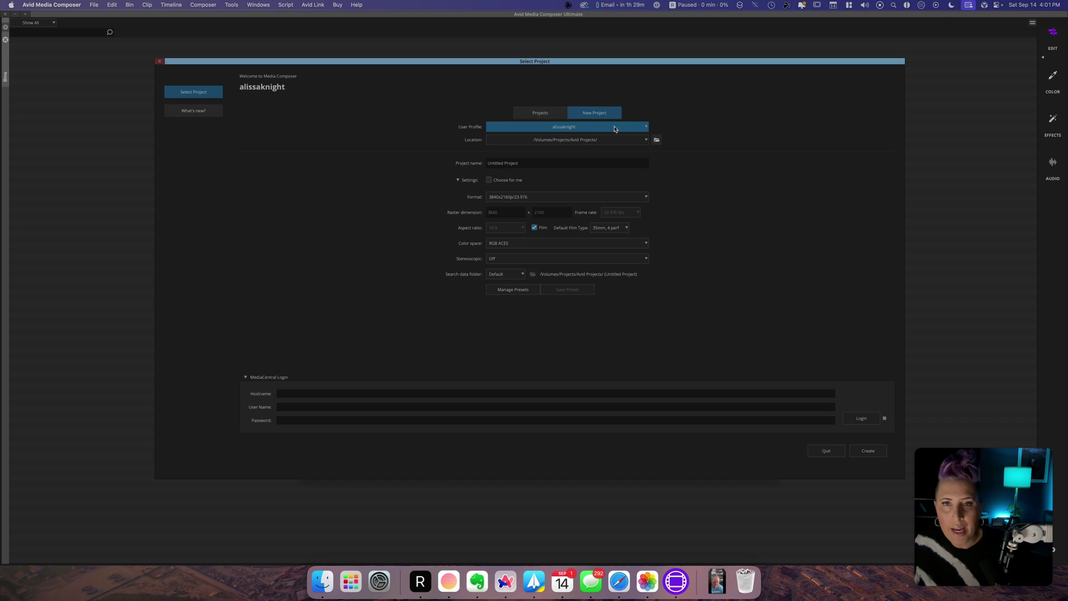
{"action": "left_click", "coordinate": [582, 126]}
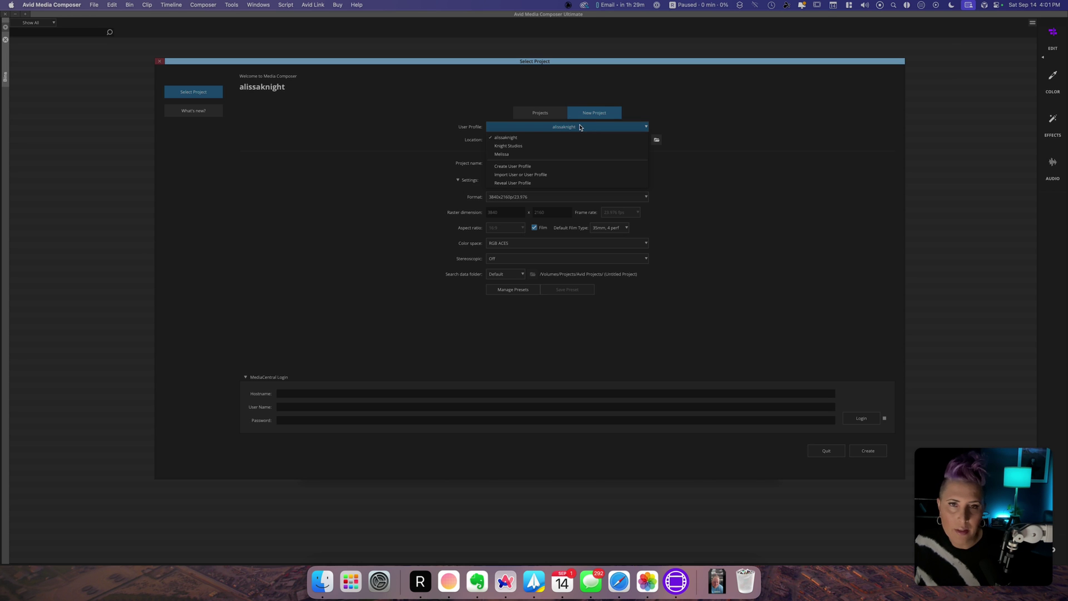
{"action": "left_click", "coordinate": [571, 147]}
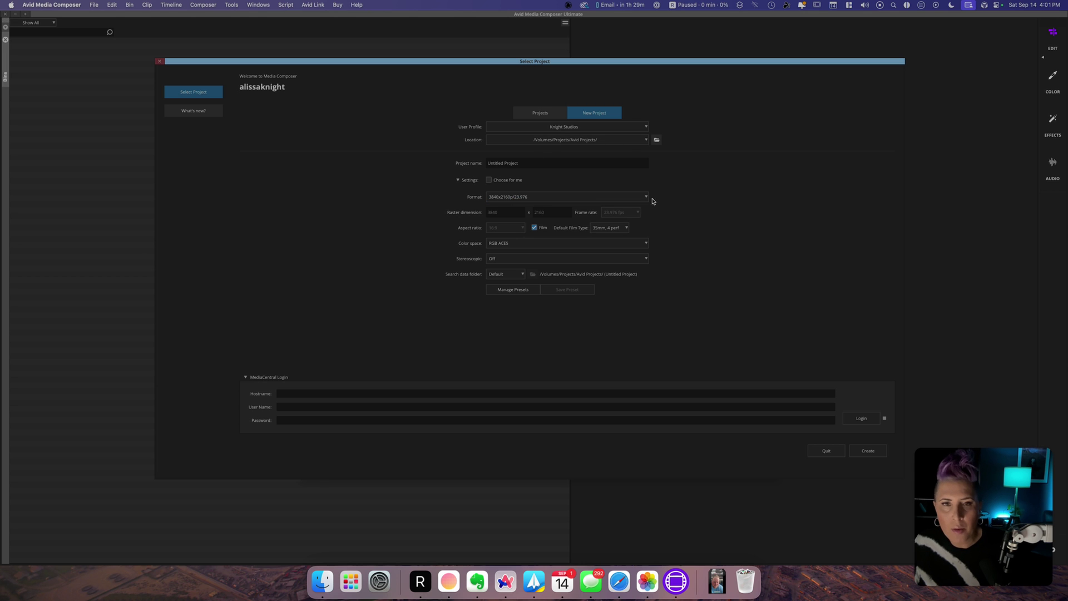
- Name the new project Shadow Unit and enable the Choose for me option for its settings
{"action": "double_click", "coordinate": [604, 163]}
{"action": "triple_click", "coordinate": [605, 163]}
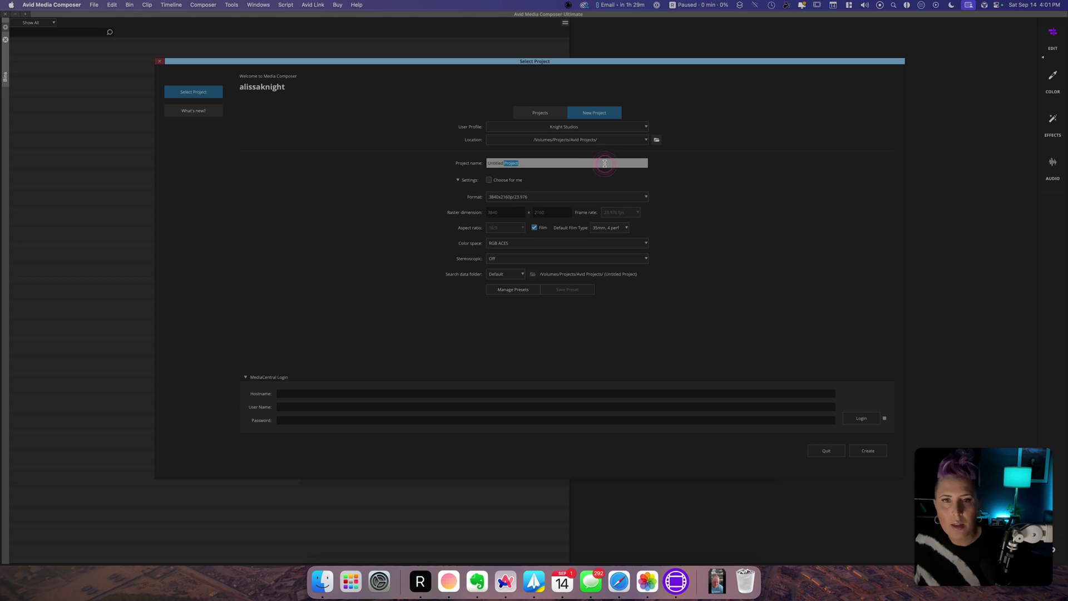
{"action": "type", "text": "Shadow Unit"}
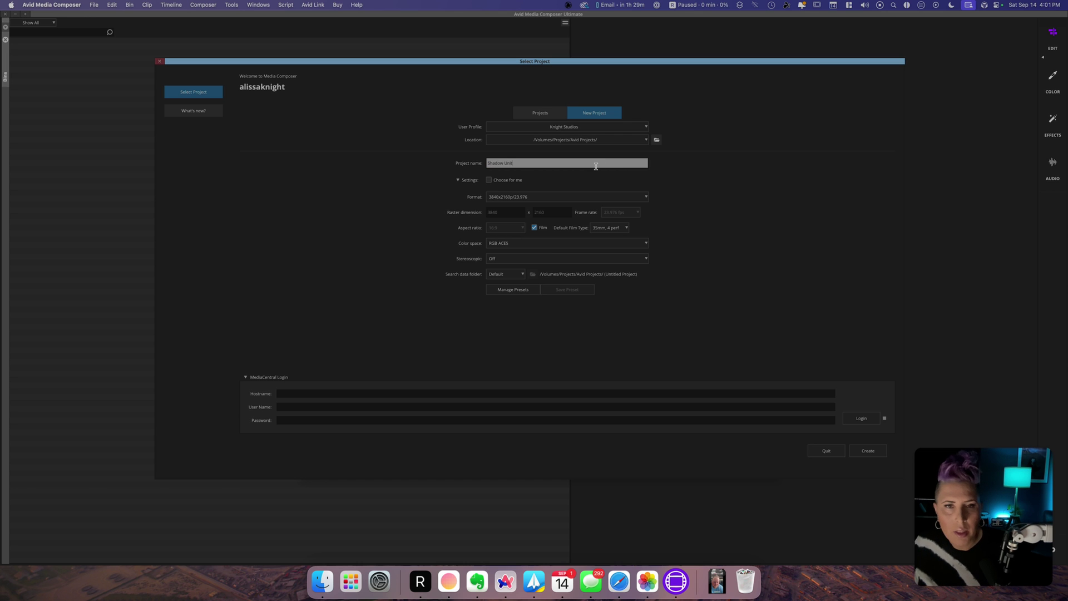
{"action": "left_click", "coordinate": [489, 180]}
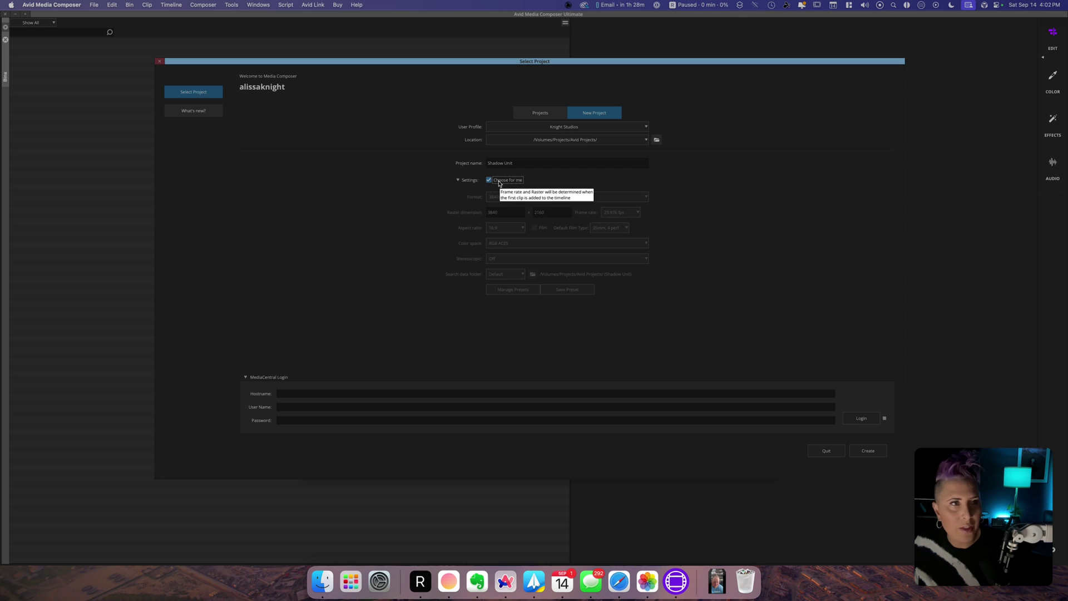
- Disable the Choose for me option and set the project format to UHD 23.976P
{"action": "left_click", "coordinate": [547, 177]}
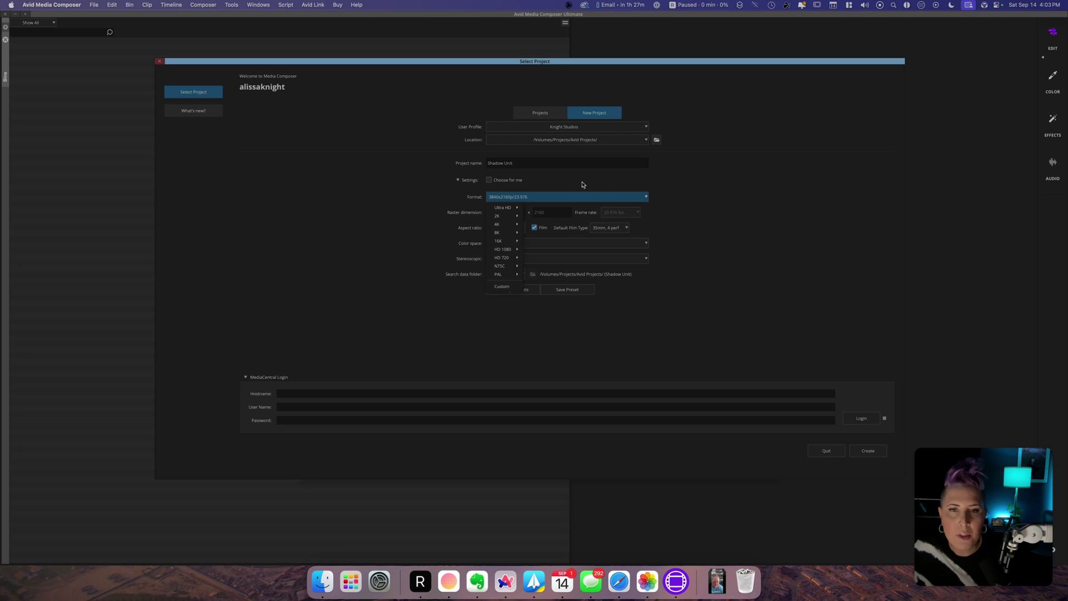
{"action": "mouse_move", "coordinate": [509, 210]}
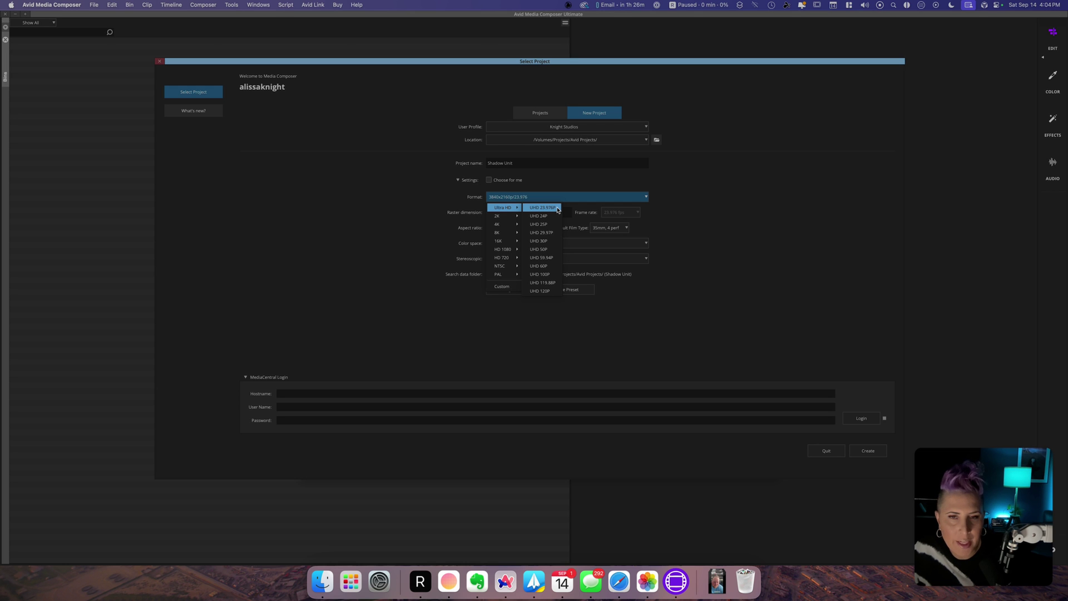
{"action": "left_click", "coordinate": [557, 209]}
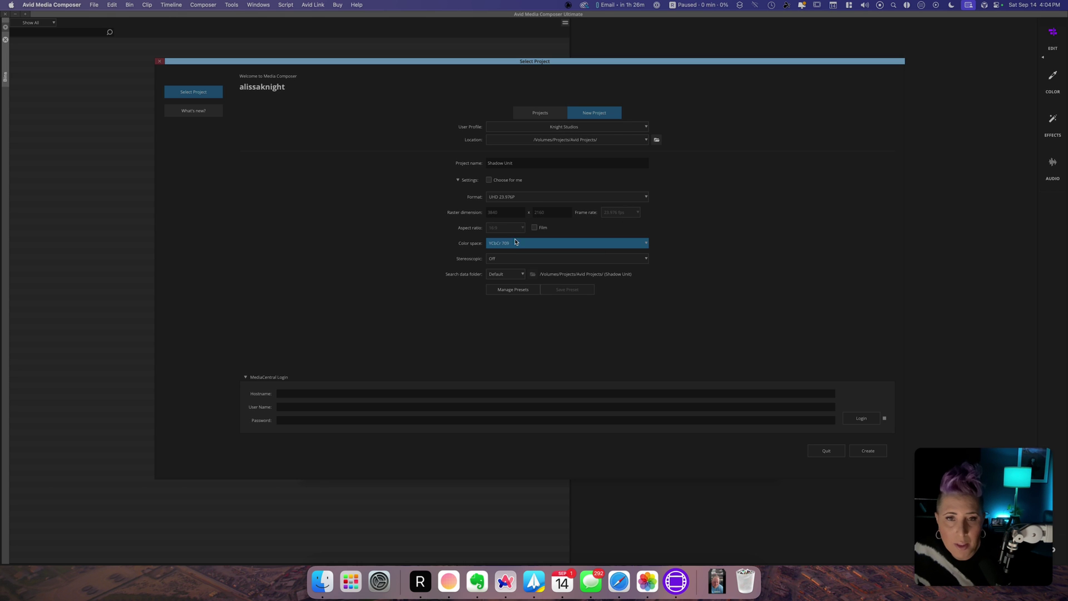
- Set the color space to RGB ACES, keep Stereoscopic off and create the project
{"action": "left_click", "coordinate": [536, 243]}
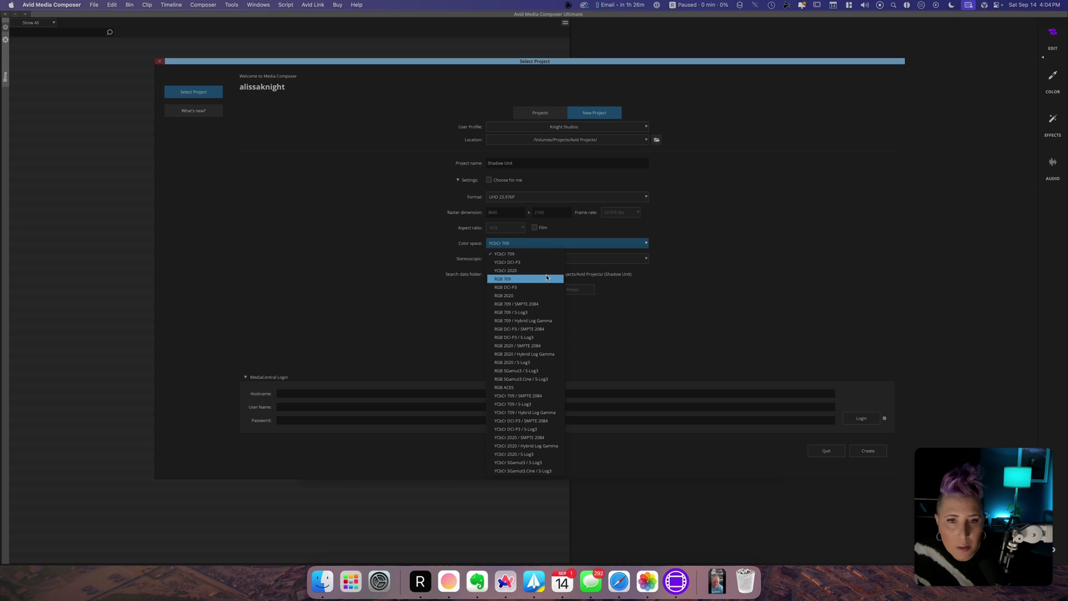
{"action": "left_click", "coordinate": [544, 387]}
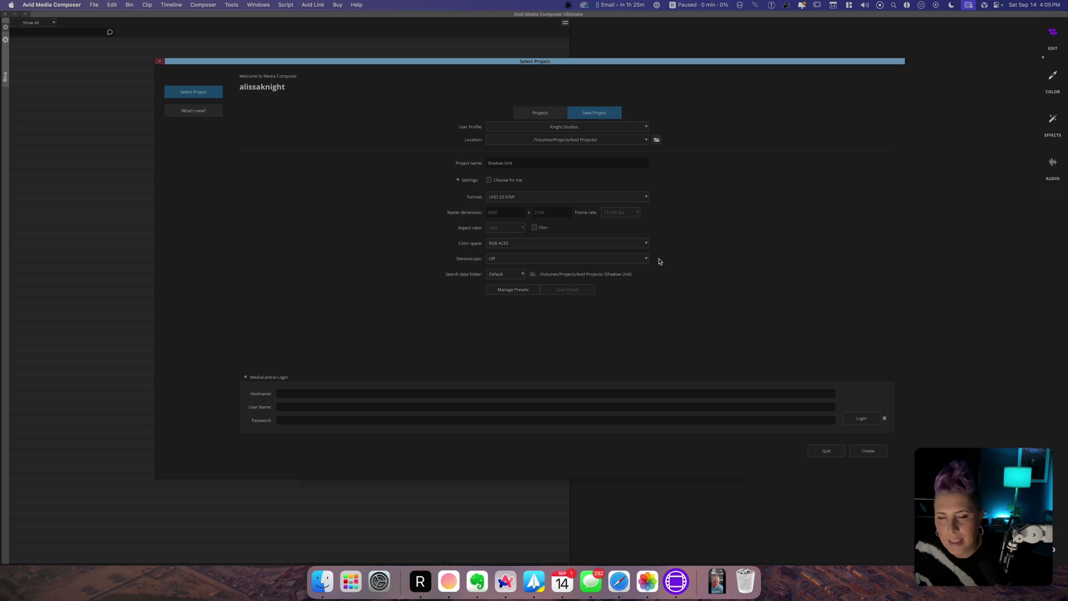
{"action": "left_click", "coordinate": [640, 260]}
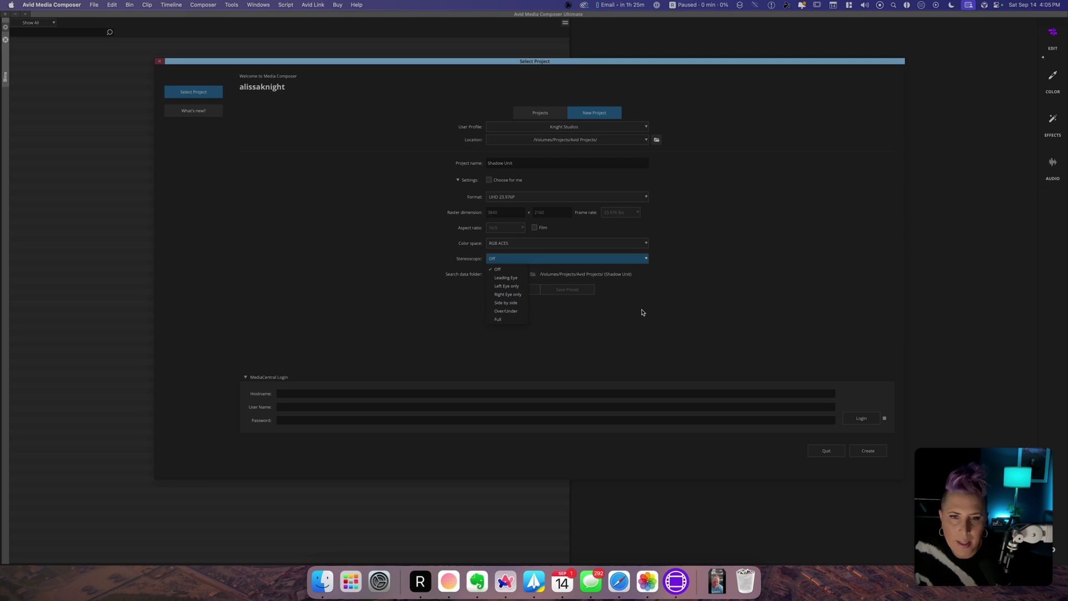
{"action": "left_click", "coordinate": [688, 263]}
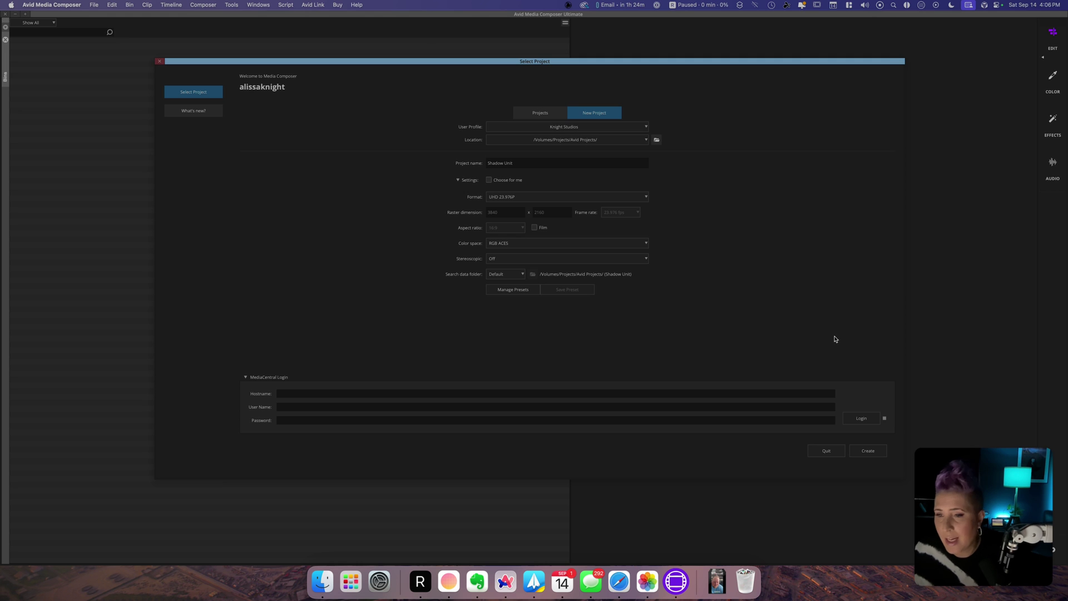
{"action": "left_click", "coordinate": [869, 451]}
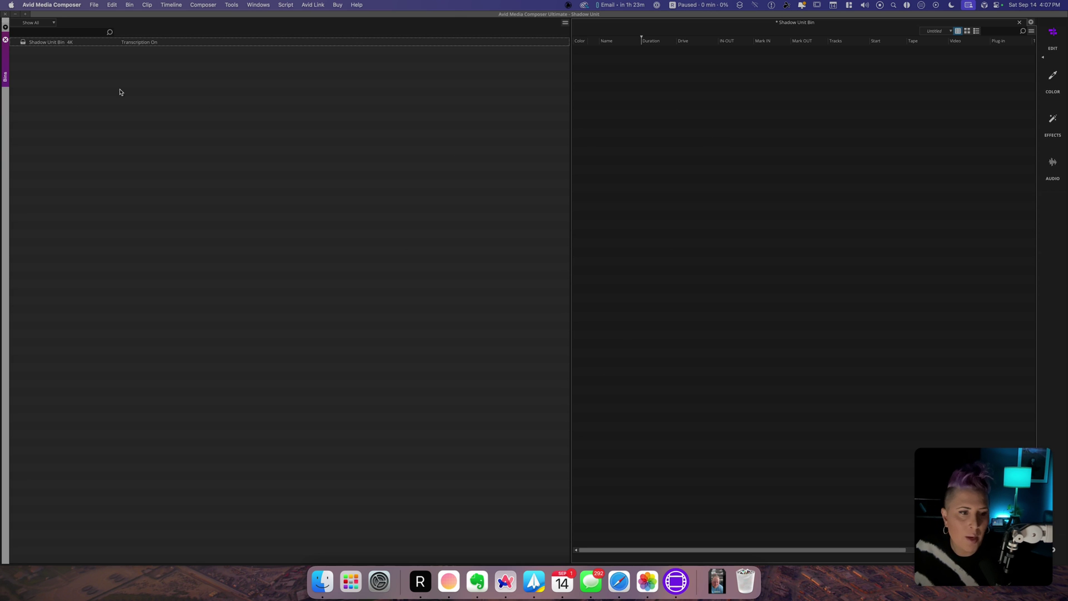
- Create ten additional bins in the Shadow Unit project
{"action": "left_click", "coordinate": [52, 43]}
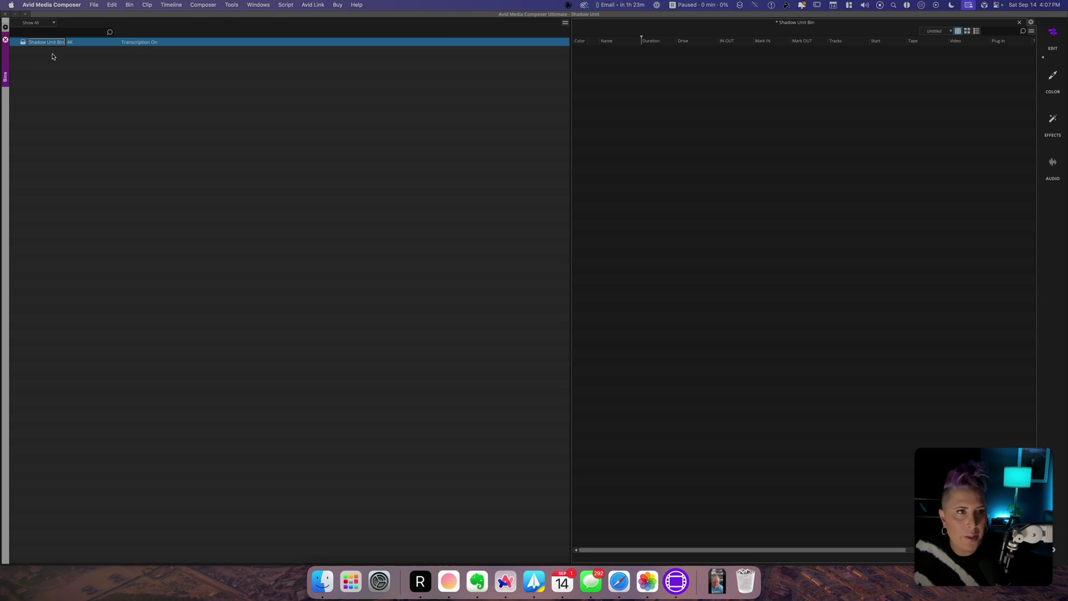
{"action": "left_click", "coordinate": [53, 54]}
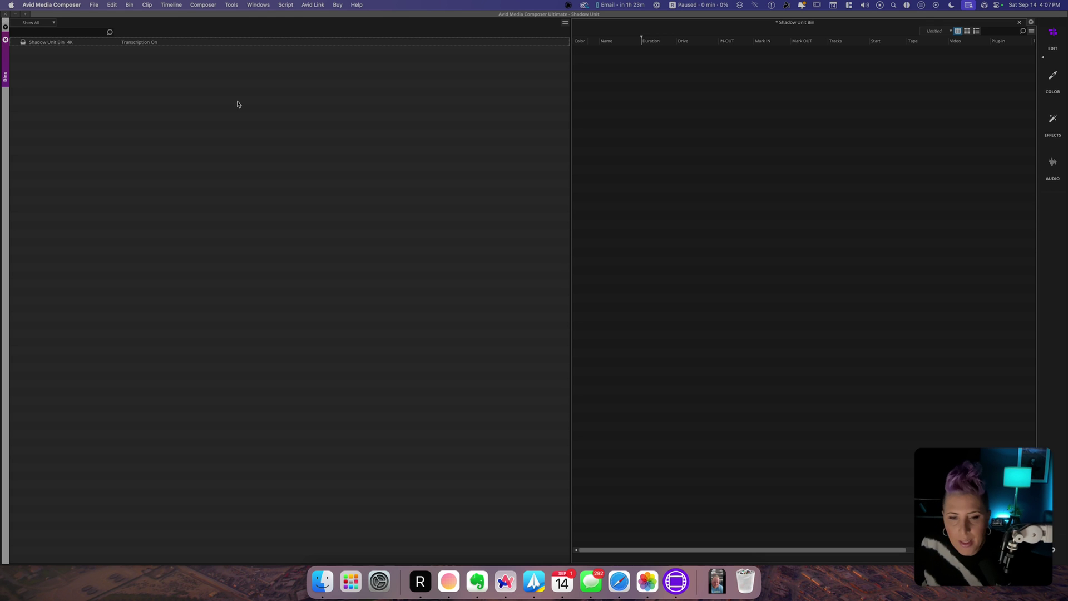
{"action": "key", "text": "super"}
{"action": "key", "text": "super+n"}
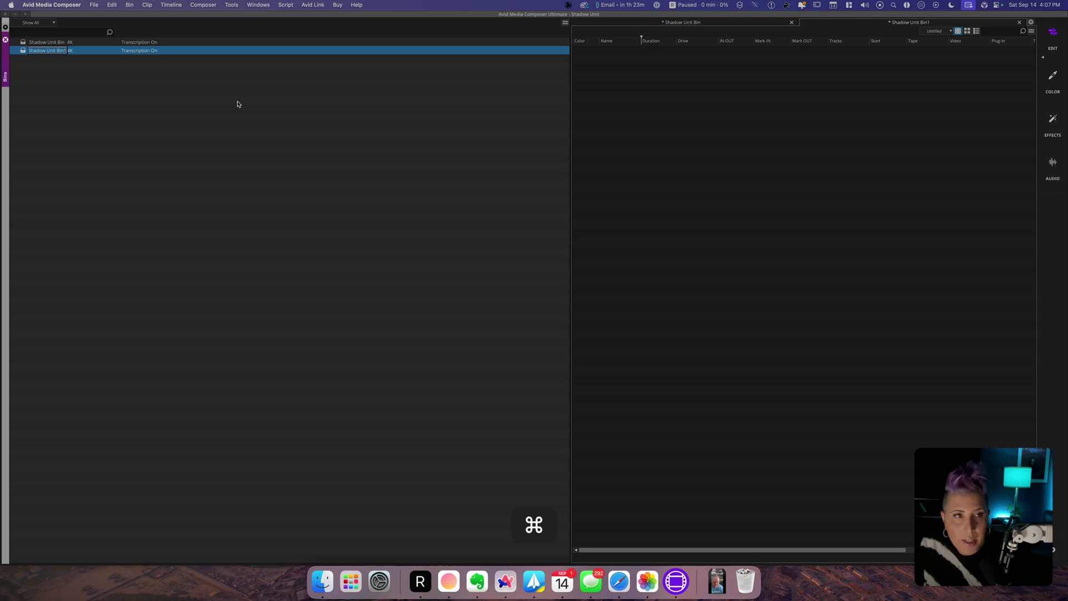
{"action": "key", "text": "super+n"}
{"action": "key", "text": "super+n"}
{"action": "key", "text": "super+n"}
{"action": "key", "text": "super+n"}
{"action": "key", "text": "super+n"}
{"action": "key", "text": "super+n"}
{"action": "key", "text": "super+n"}
{"action": "key", "text": "super+n"}
{"action": "key", "text": "super+n"}
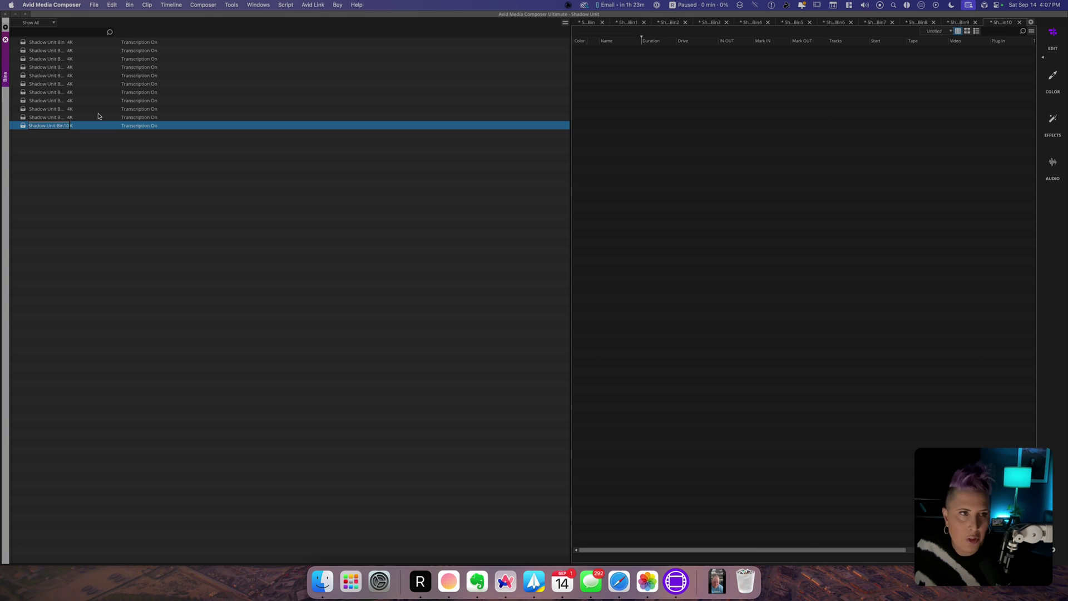
- Delete the last eight bins, Shadow Unit Bin3 through Shadow Unit Bin10
{"action": "left_click", "coordinate": [89, 69]}
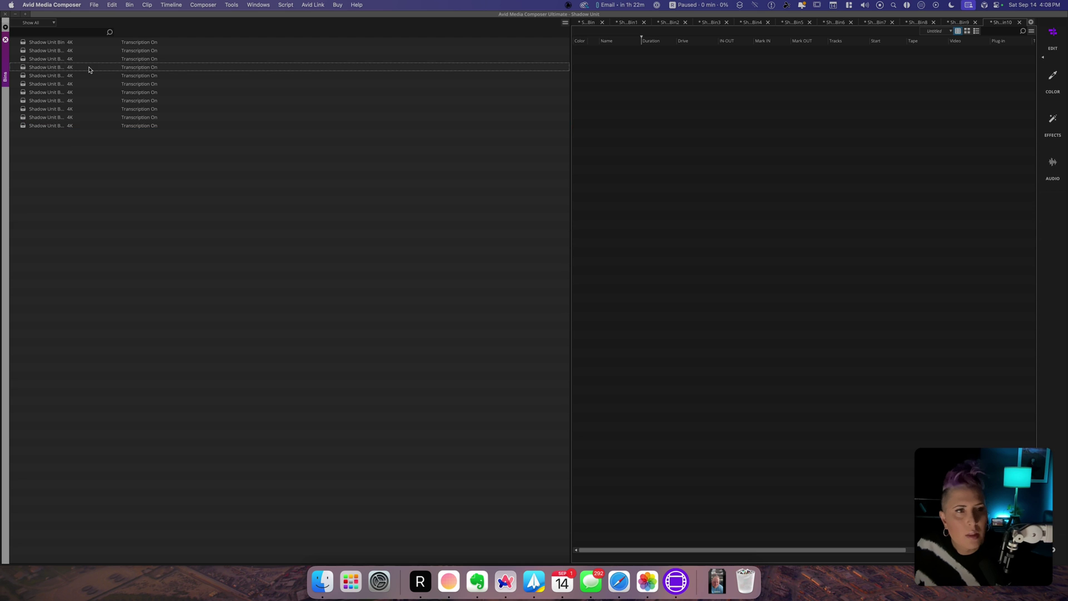
{"action": "left_click", "coordinate": [89, 69]}
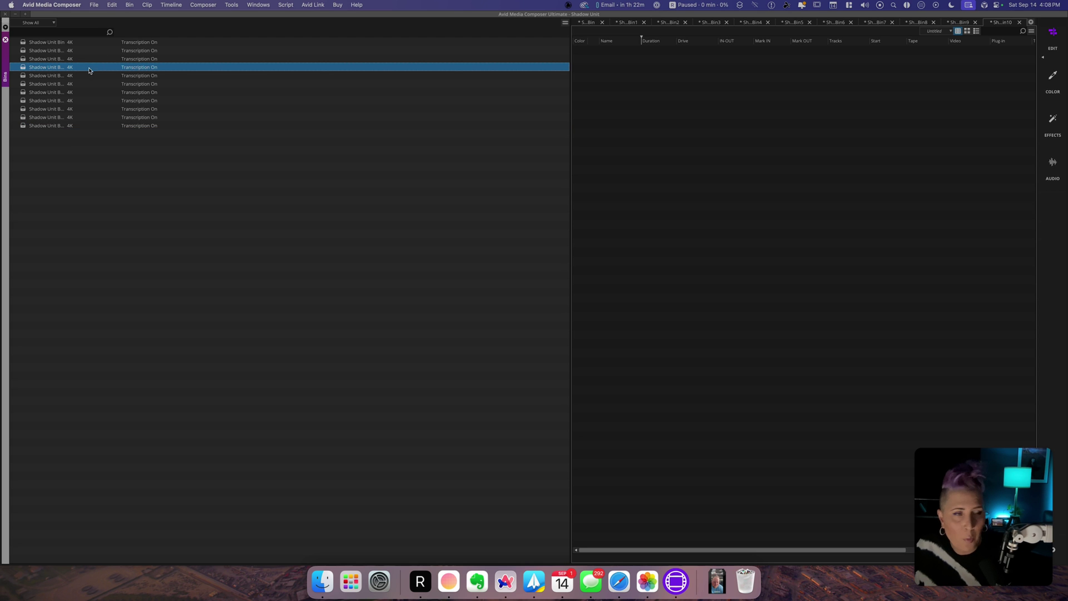
{"action": "left_click", "coordinate": [89, 126], "text": "shift"}
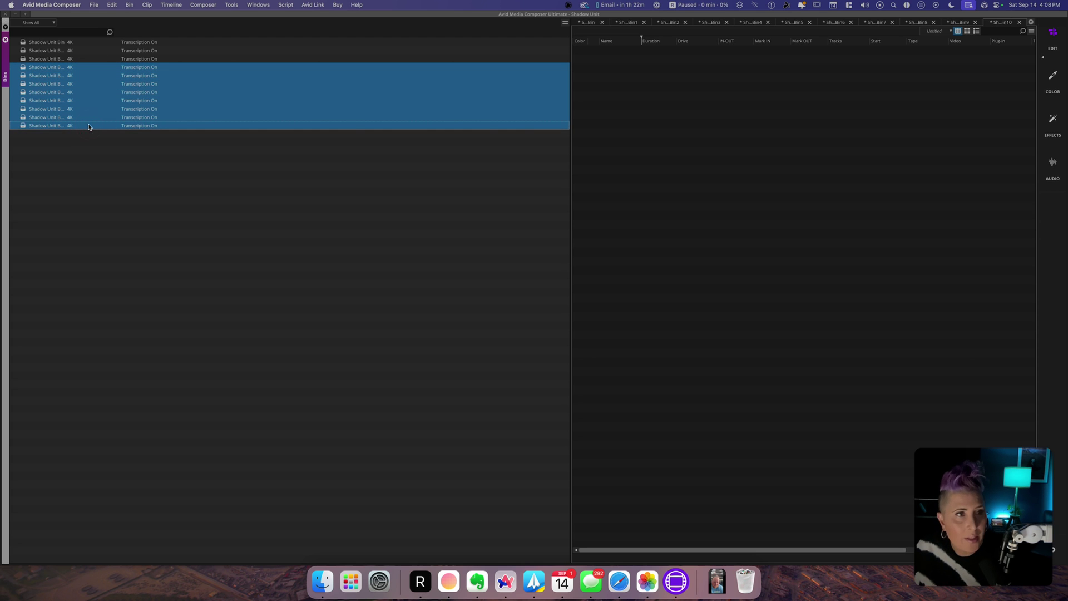
{"action": "right_click", "coordinate": [65, 70]}
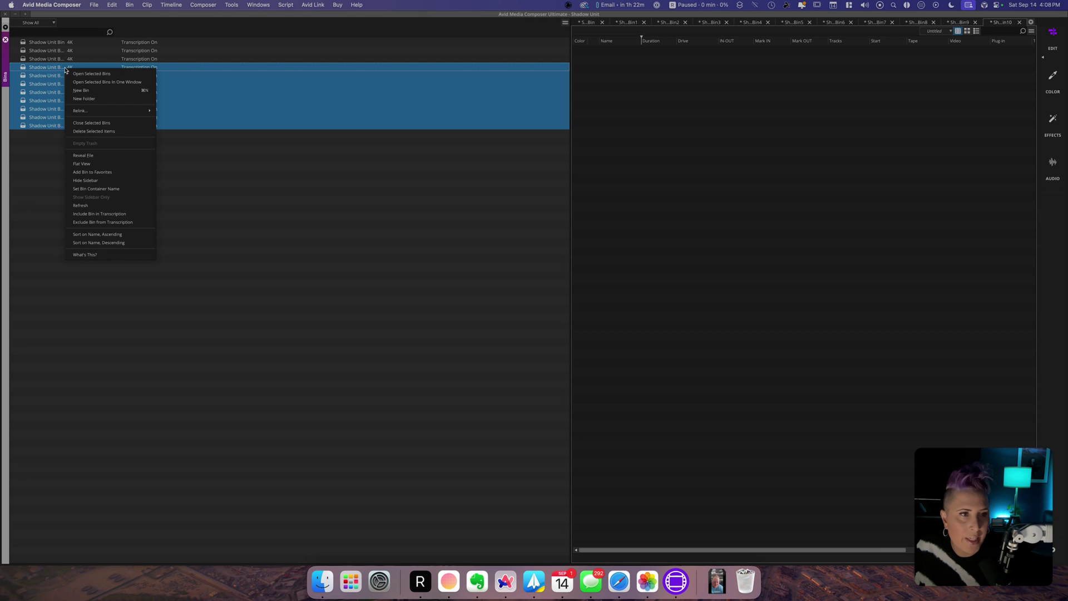
{"action": "left_click", "coordinate": [112, 131]}
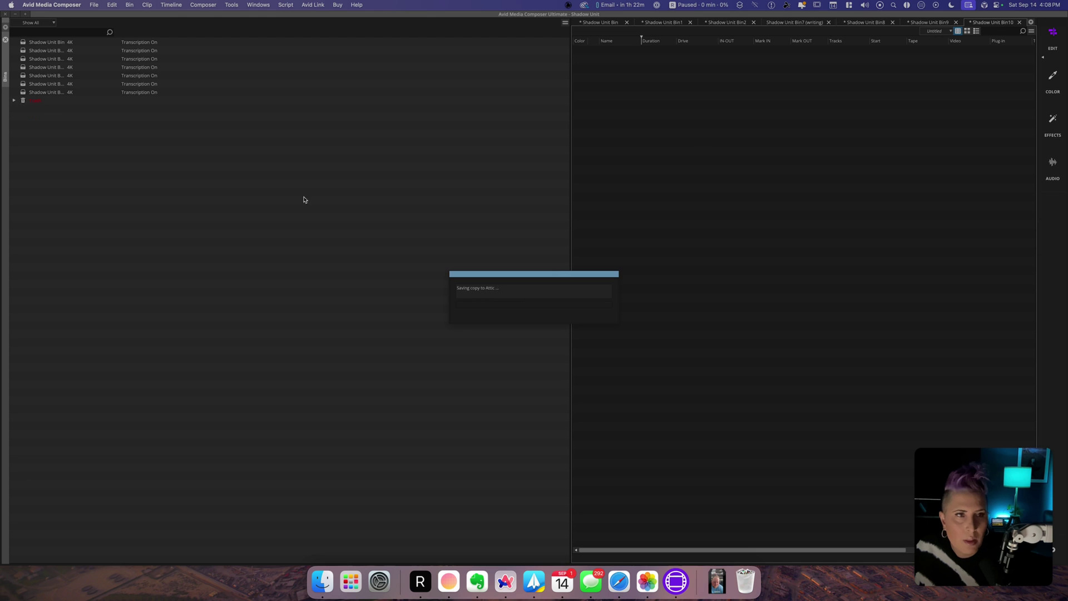
- Expand the Trash and move all the deleted Shadow Unit bins back into the project's bin list
{"action": "left_click", "coordinate": [22, 69]}
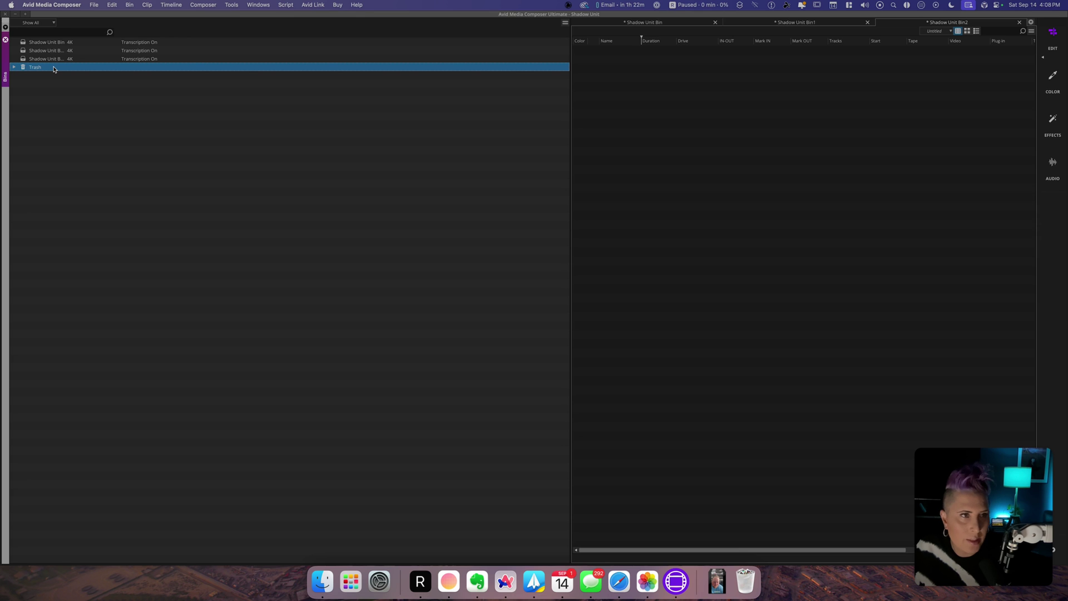
{"action": "double_click", "coordinate": [54, 69]}
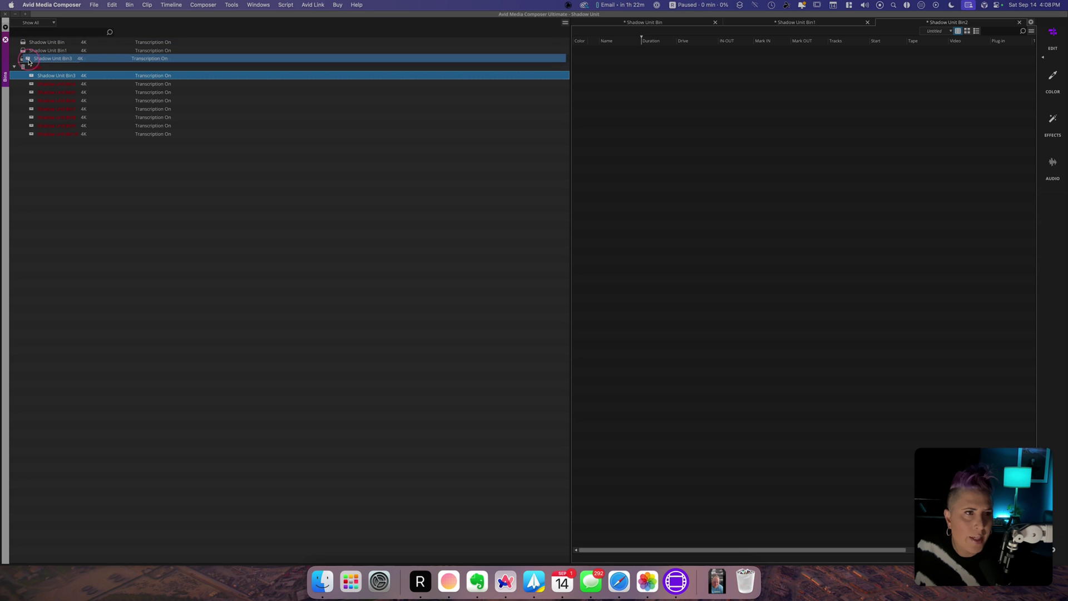
{"action": "left_click", "coordinate": [71, 85]}
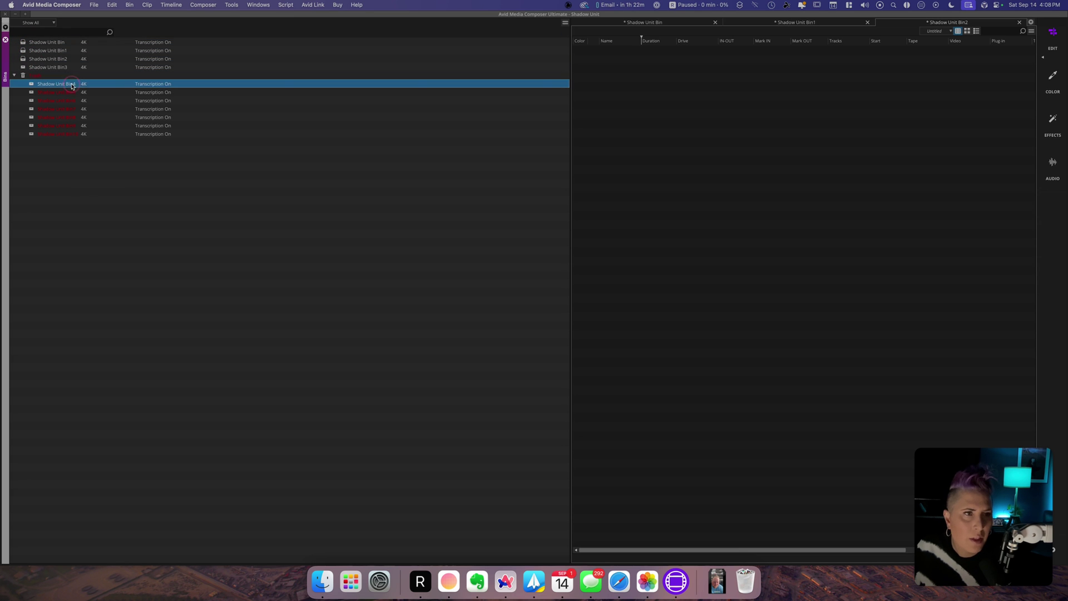
{"action": "left_click", "coordinate": [69, 135], "text": "shift"}
{"action": "left_click_drag", "start_coordinate": [68, 135], "coordinate": [212, 122]}
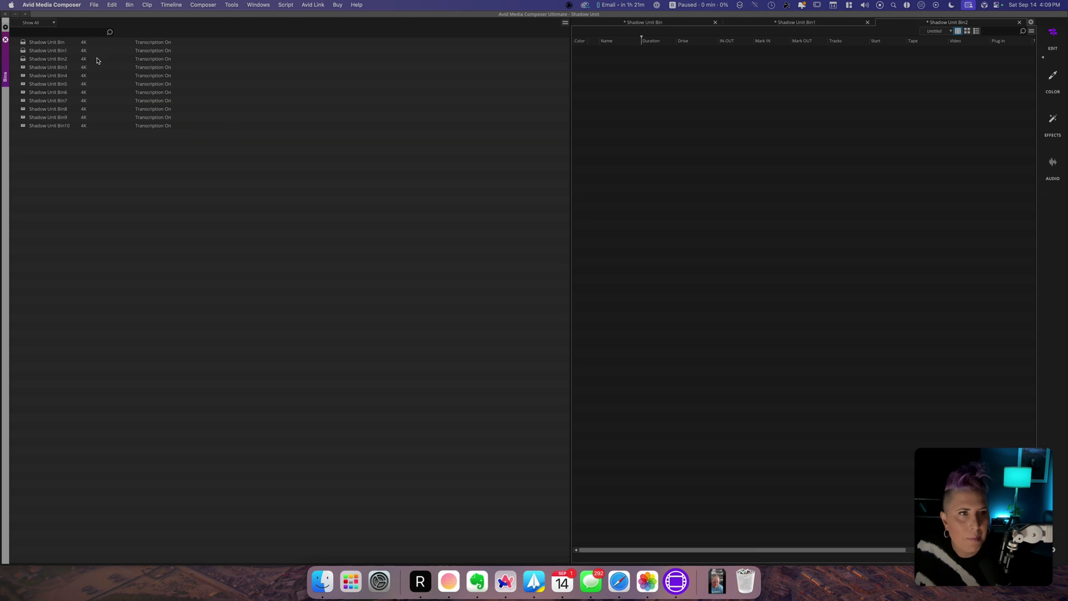
{"action": "left_click", "coordinate": [69, 58]}
{"action": "left_click", "coordinate": [78, 124], "text": "shift"}
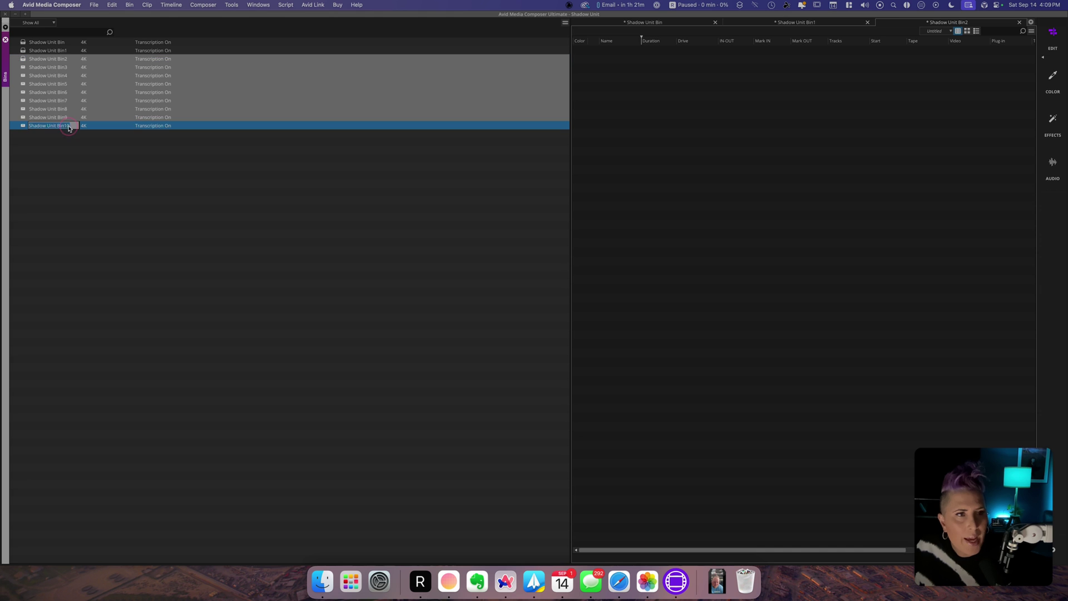
{"action": "left_click", "coordinate": [110, 176]}
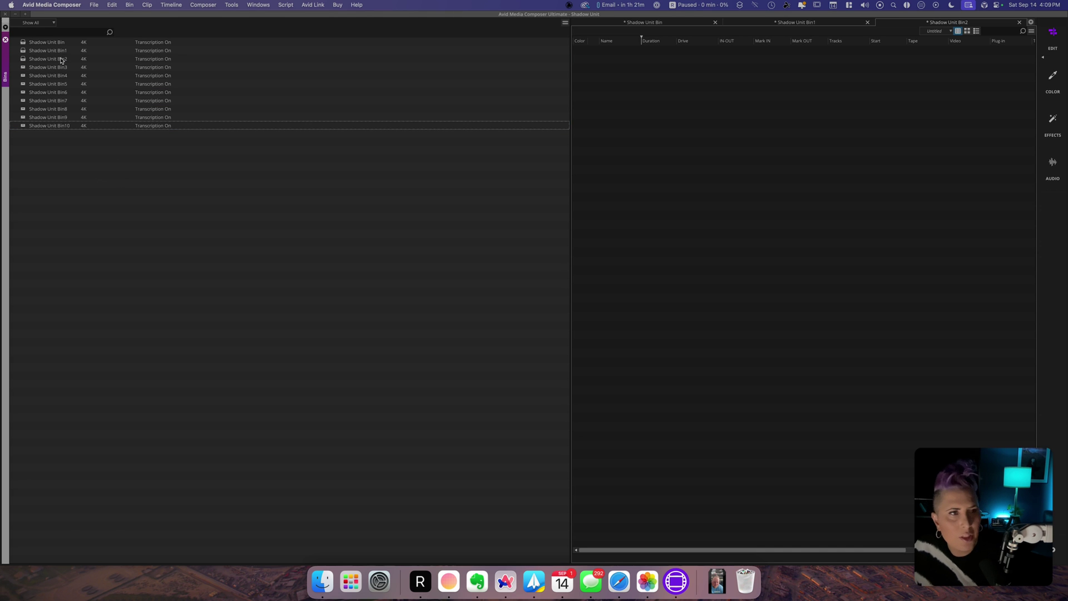
- Rename Shadow Unit Bin1 as S1T1
{"action": "left_click", "coordinate": [57, 50]}
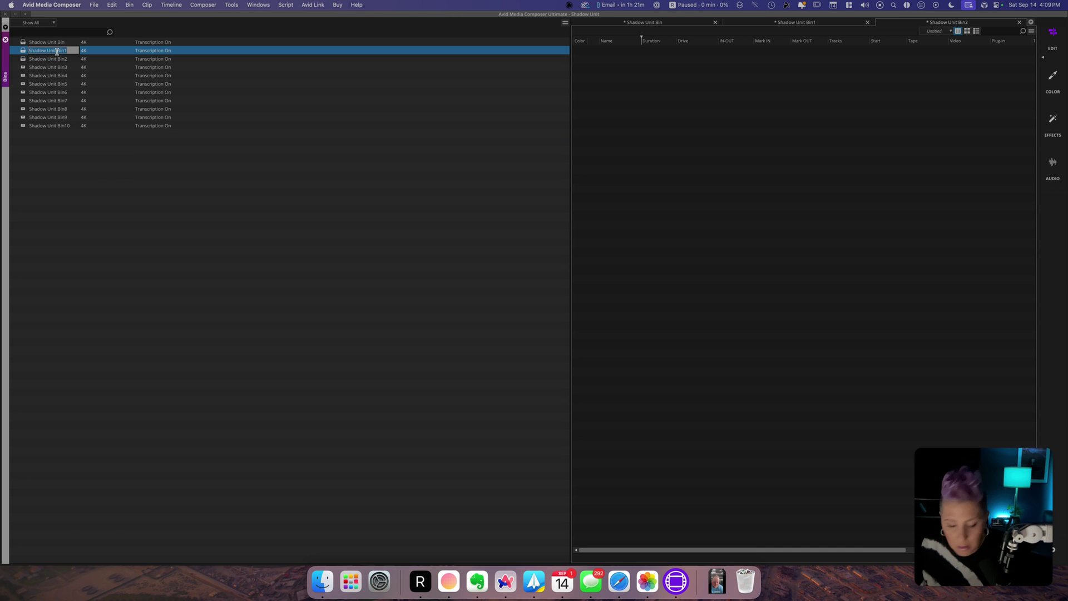
{"action": "type", "text": "SU1"}
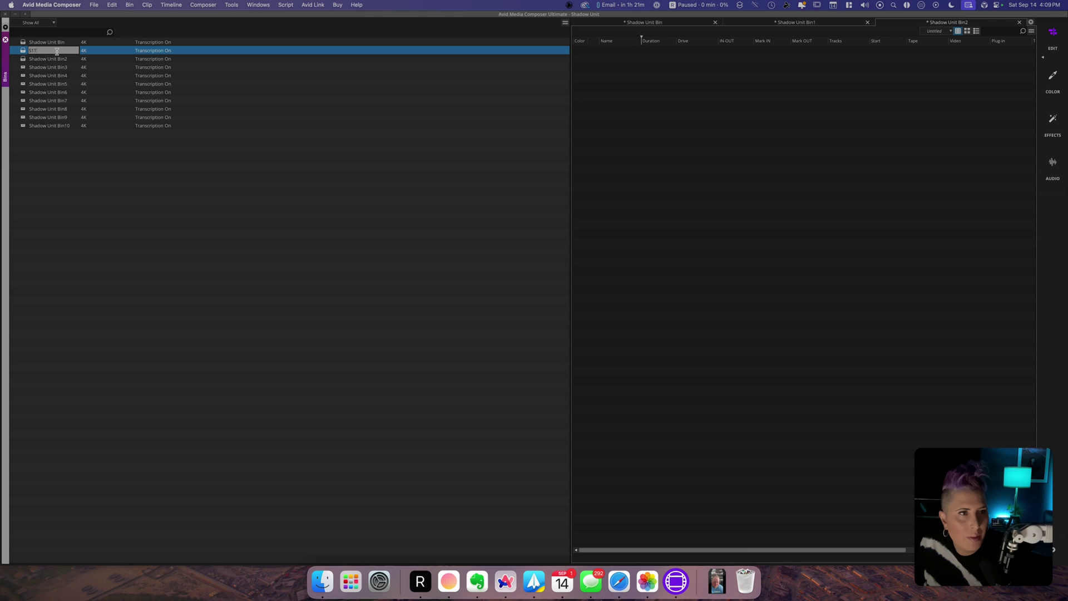
{"action": "key", "text": "Return"}
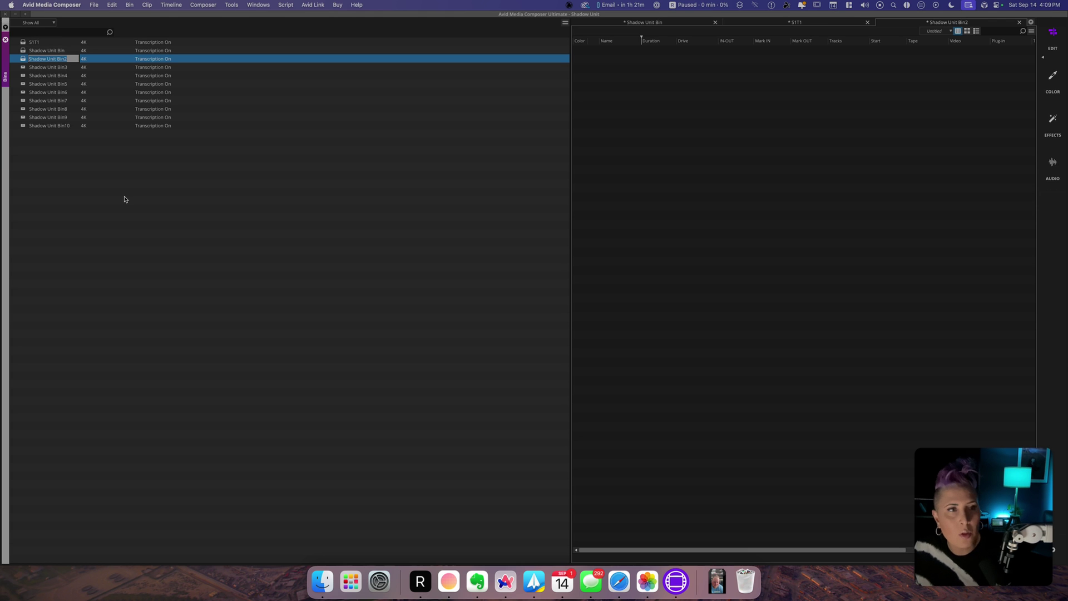
{"action": "left_click", "coordinate": [124, 198]}
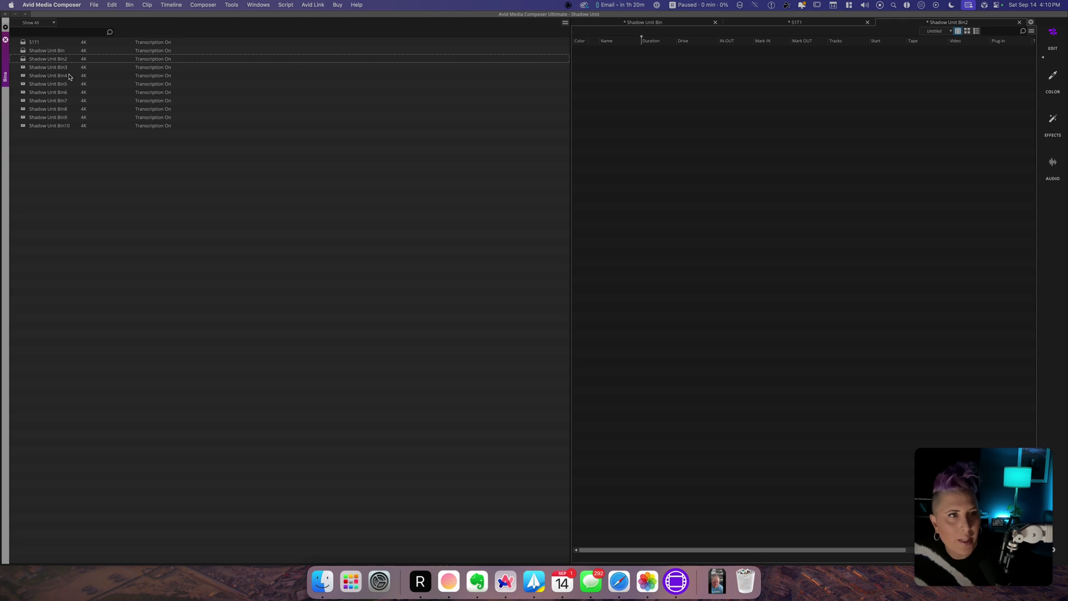
- Rename Shadow Unit Bin2 as S2T1
{"action": "left_click", "coordinate": [59, 42]}
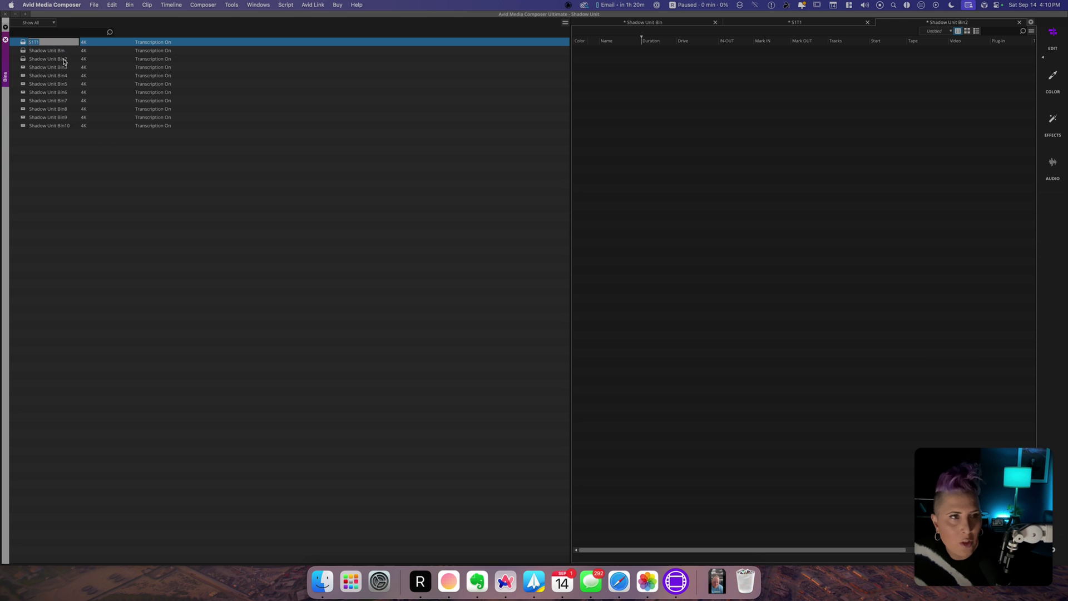
{"action": "left_click", "coordinate": [64, 59]}
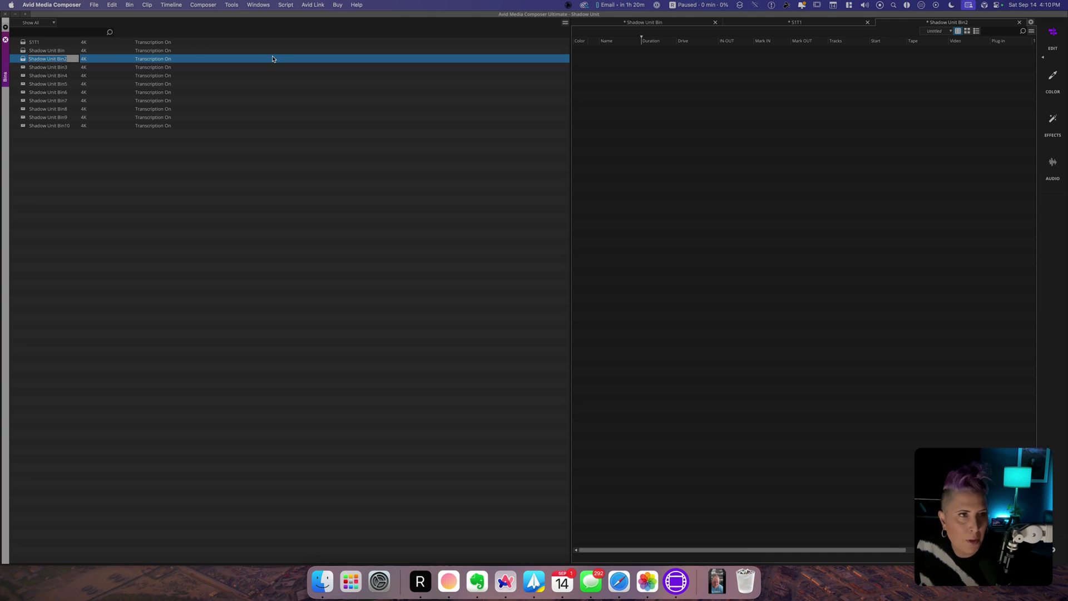
{"action": "type", "text": "S2T"}
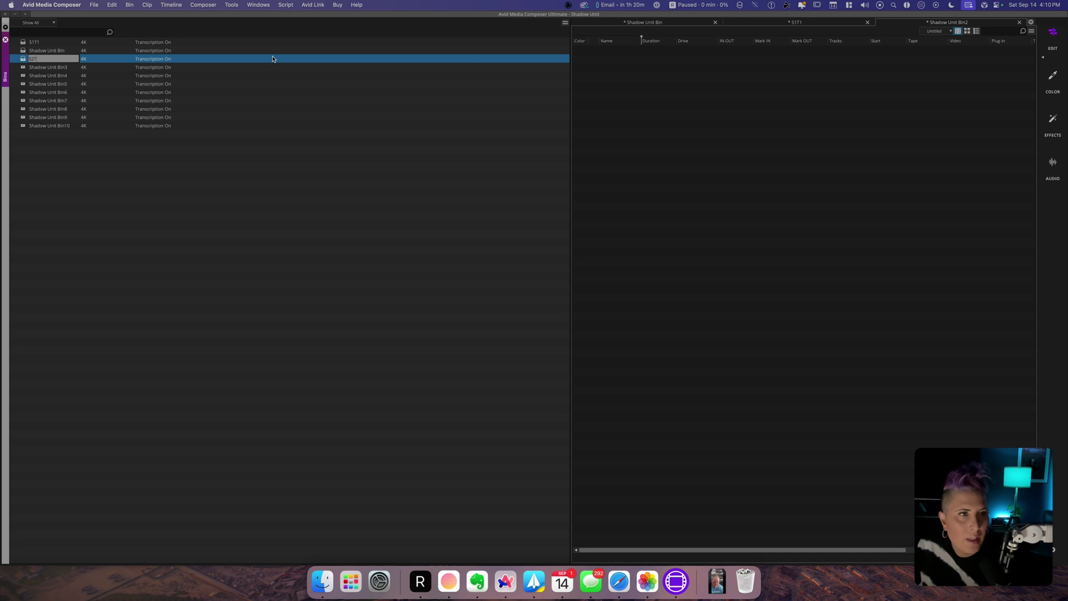
{"action": "type", "text": "1"}
{"action": "key", "text": "Return"}
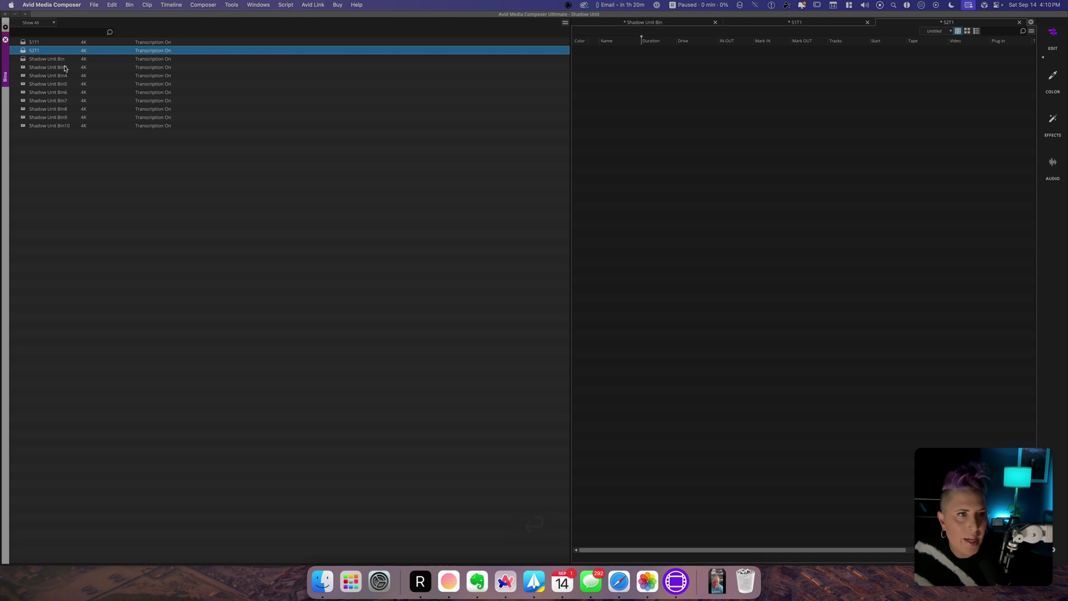
- Rename Shadow Unit Bin3 as S3T1 and Shadow Unit Bin4 as S4T1
{"action": "left_click", "coordinate": [60, 67]}
{"action": "type", "text": "S3T1"}
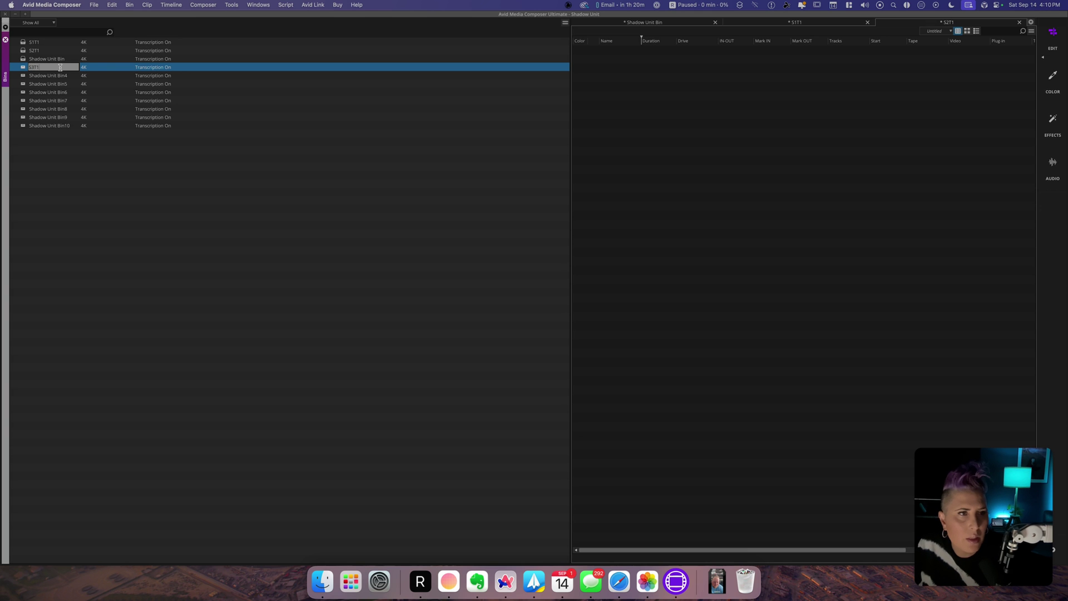
{"action": "key", "text": "Return"}
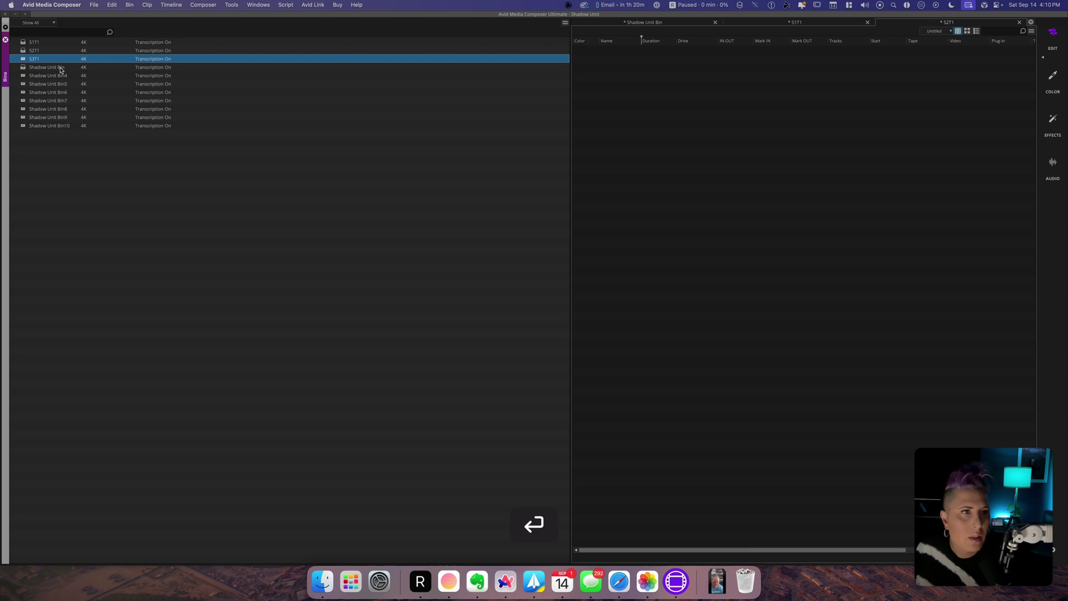
{"action": "left_click", "coordinate": [60, 75]}
{"action": "type", "text": "S"}
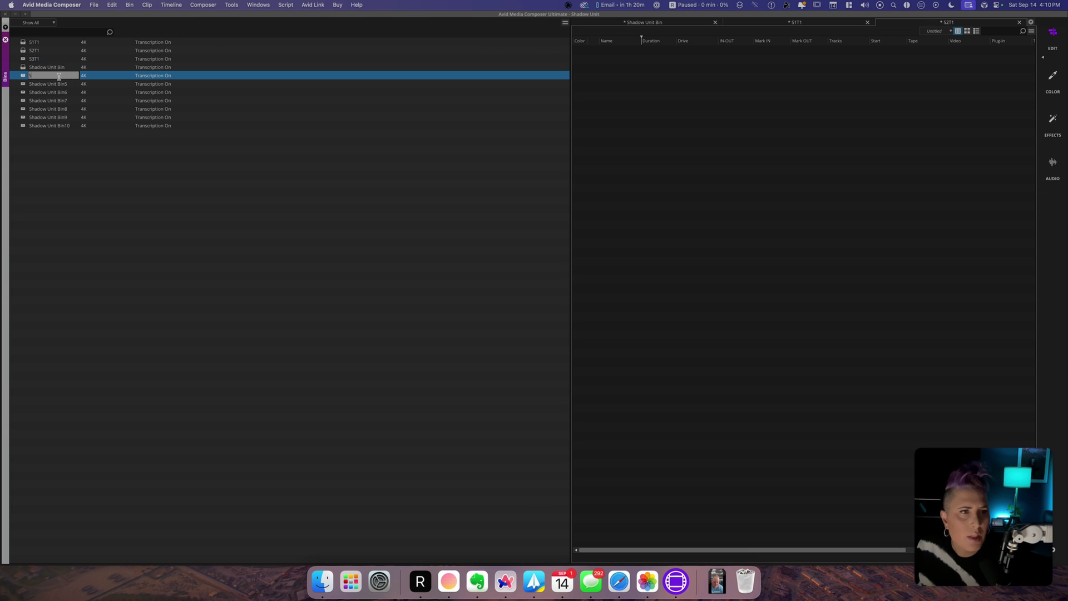
{"action": "type", "text": "4T1"}
{"action": "key", "text": "Return"}
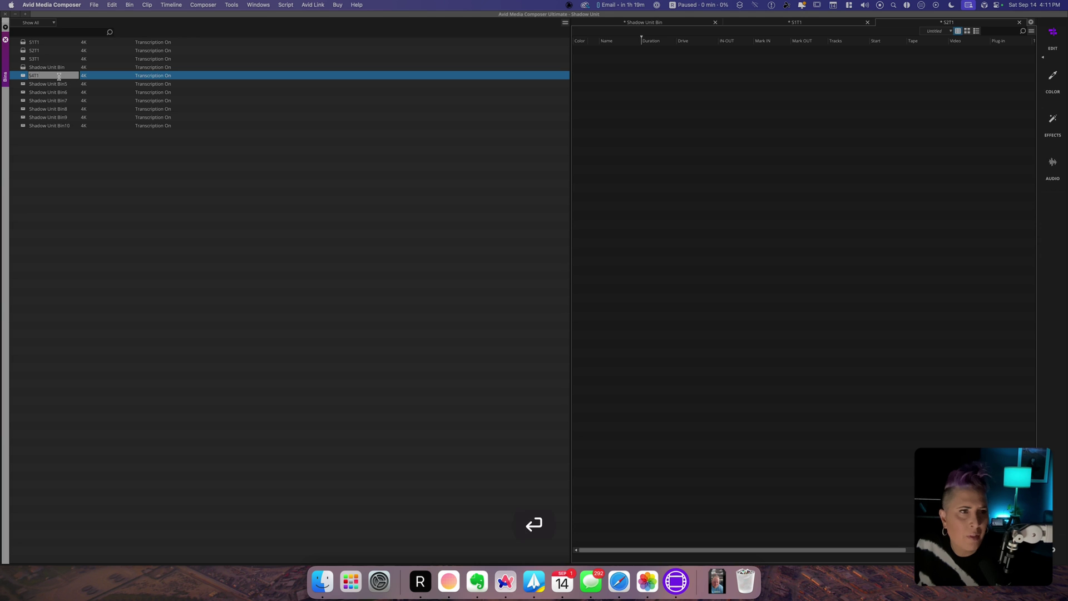
- Rename Shadow Unit Bin5 as S5T1 and Shadow Unit Bin6 as S6T1
{"action": "left_click", "coordinate": [61, 83]}
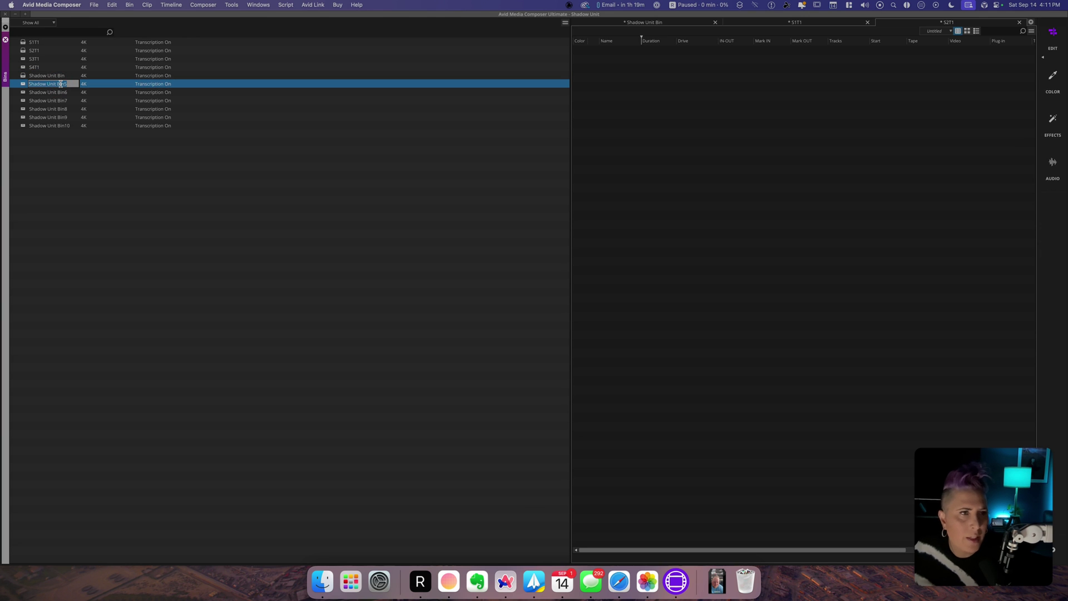
{"action": "type", "text": "S5T1"}
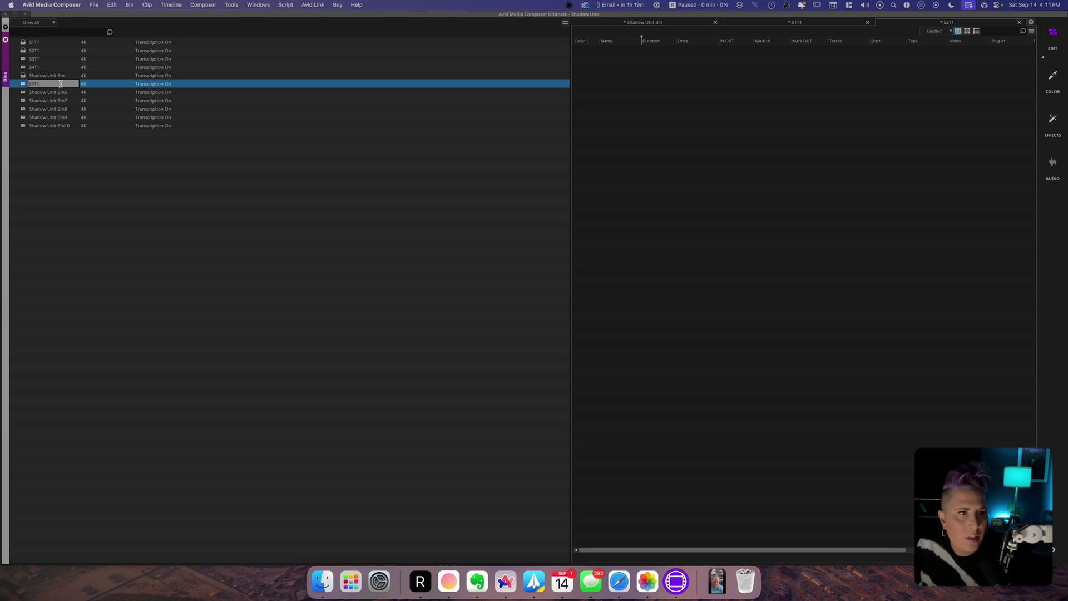
{"action": "key", "text": "Return"}
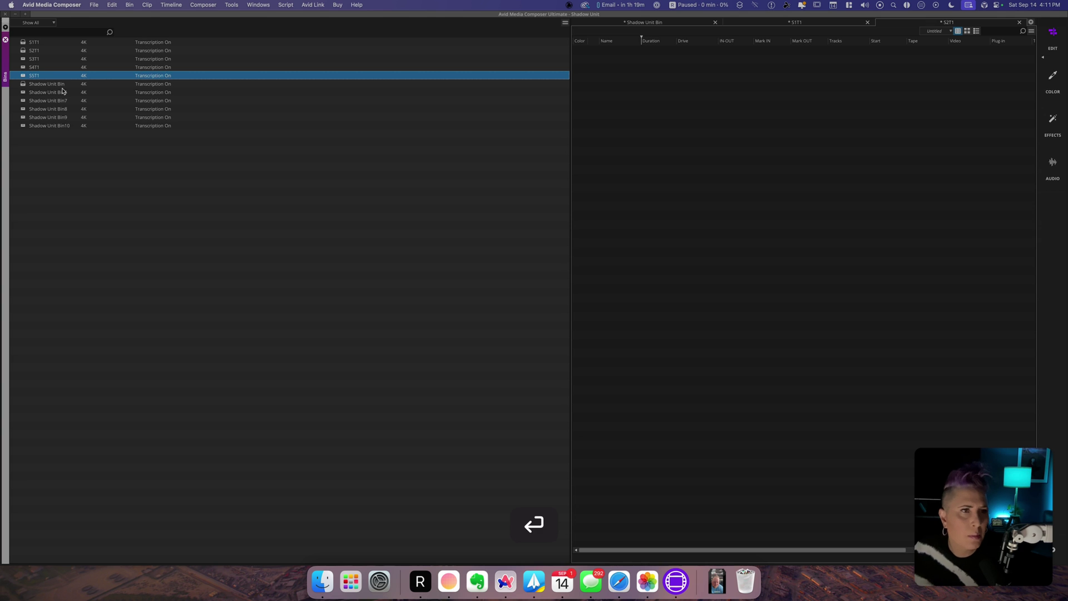
{"action": "left_click", "coordinate": [63, 92]}
{"action": "type", "text": "S"}
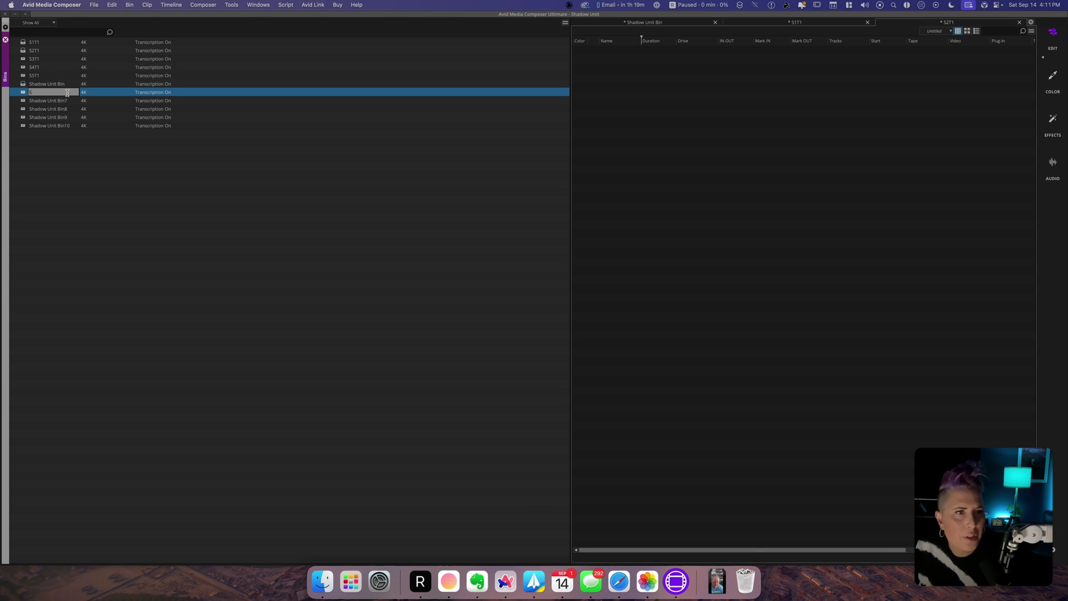
{"action": "type", "text": "6T1"}
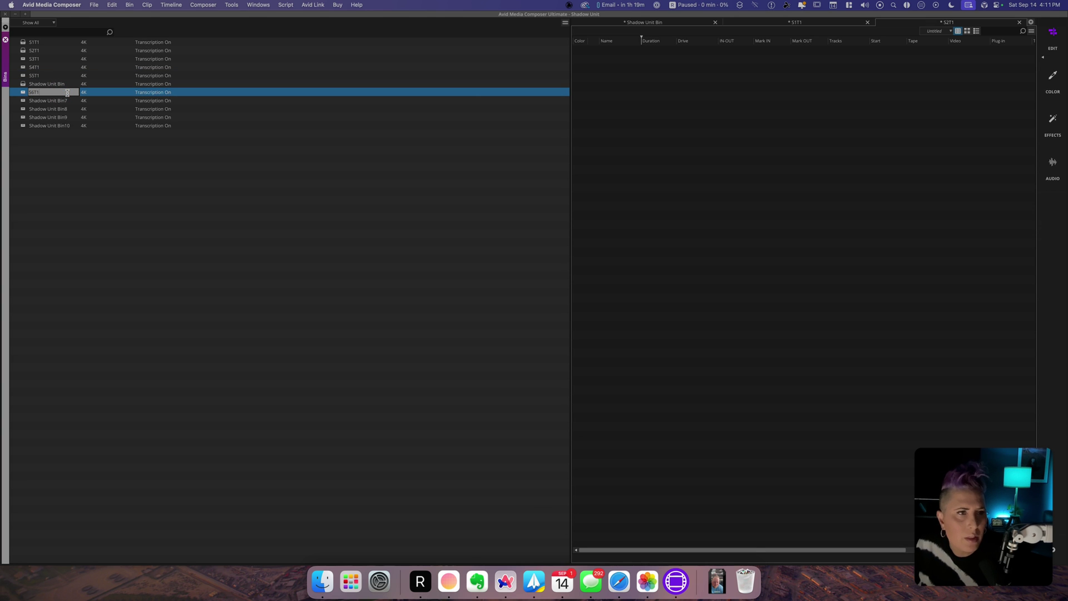
{"action": "key", "text": "Return"}
- Rename Shadow Unit Bin7 as S7T1 and Shadow Unit Bin8 as S8T1
{"action": "left_click", "coordinate": [67, 99]}
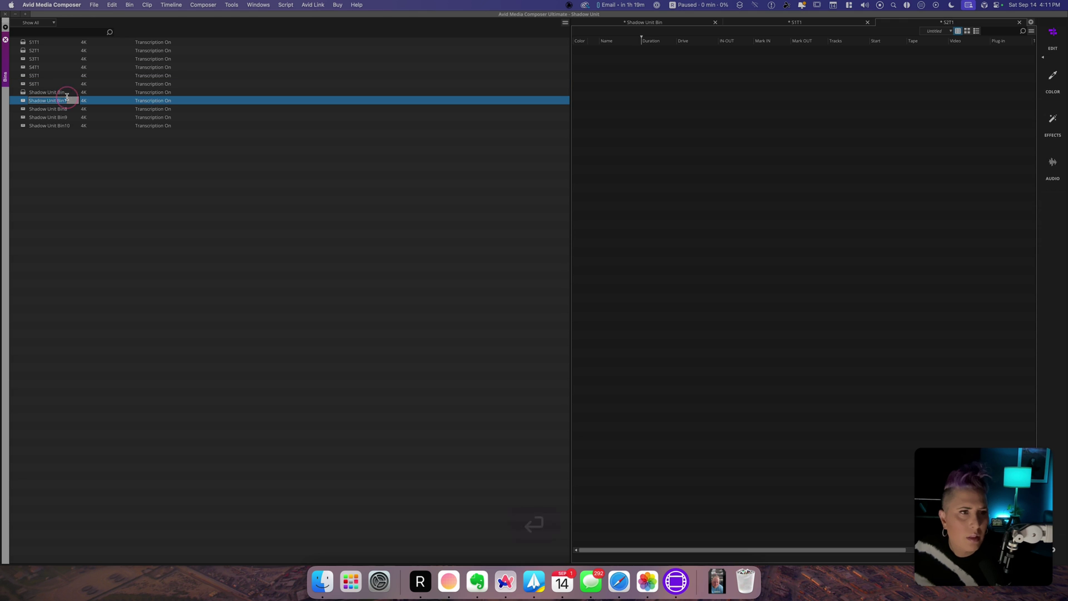
{"action": "type", "text": "S7T1"}
{"action": "key", "text": "Return"}
- Rename the unnumbered Shadow Unit Bin as ORIG
{"action": "left_click", "coordinate": [65, 110]}
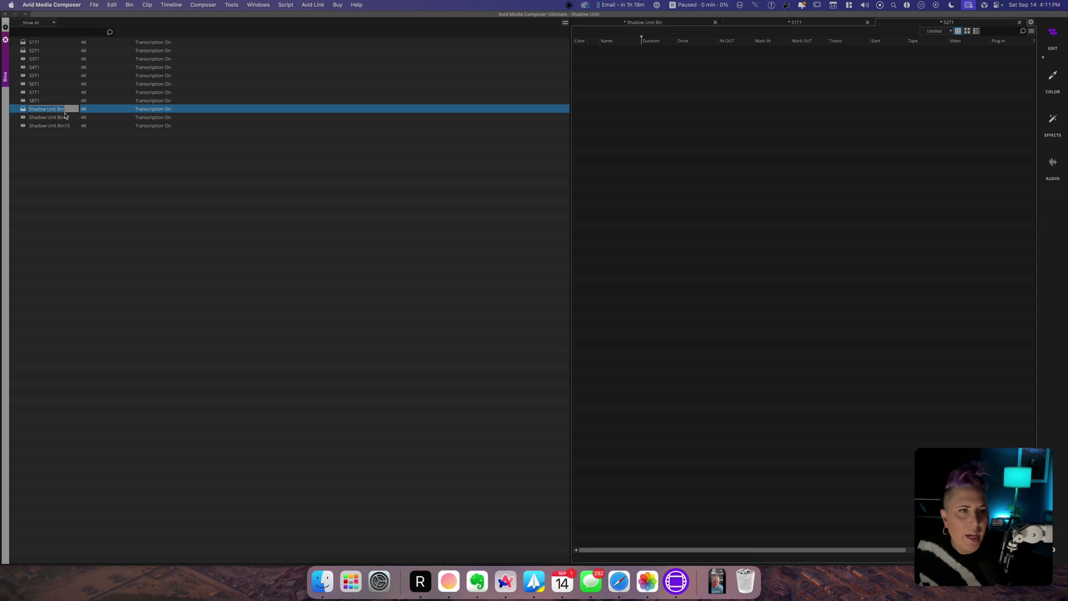
{"action": "type", "text": "ORIG"}
{"action": "key", "text": "Return"}
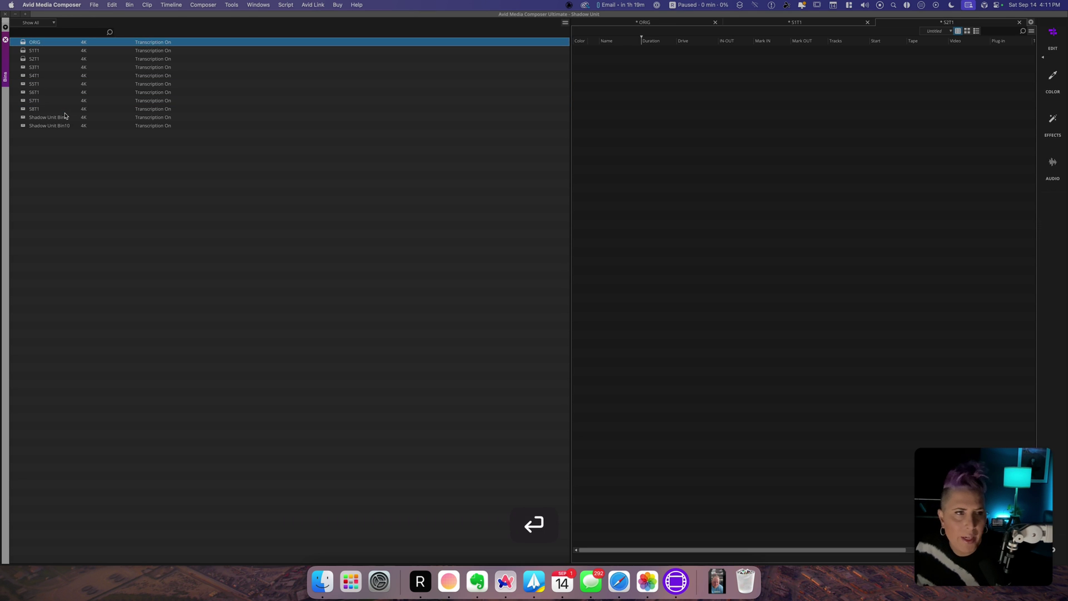
- Rename Shadow Unit Bin9 as S9T1 and Shadow Unit Bin10 as S10T1
{"action": "left_click", "coordinate": [68, 117]}
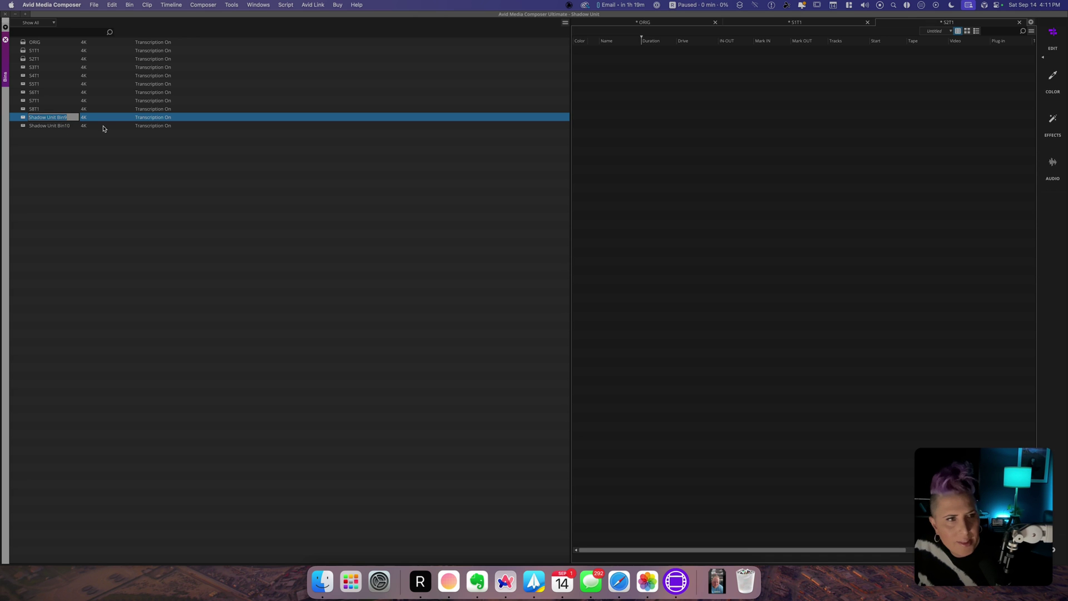
{"action": "type", "text": "S9T1"}
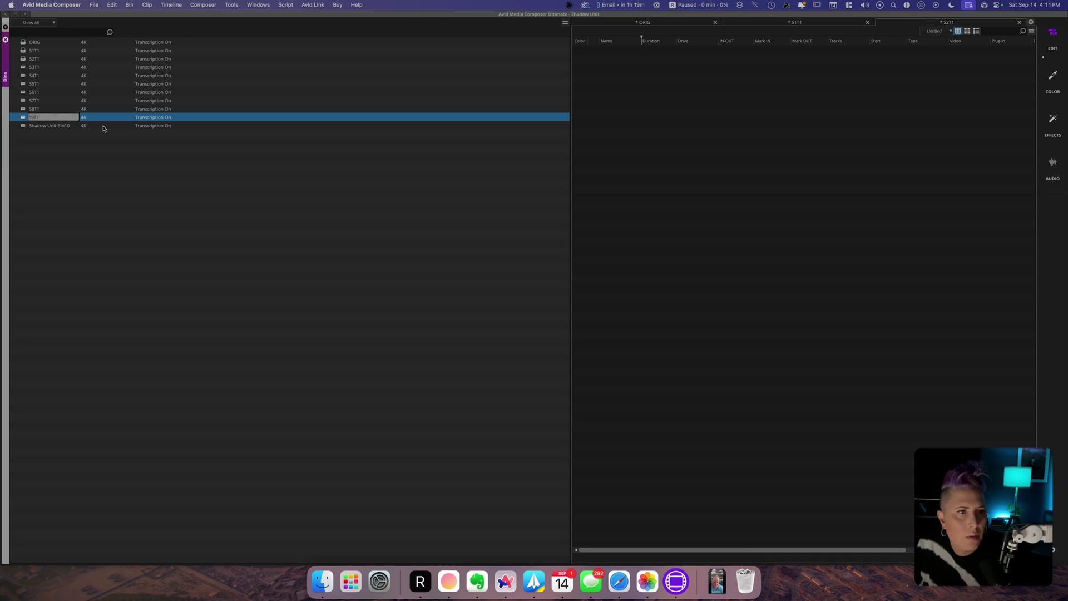
{"action": "key", "text": "Return"}
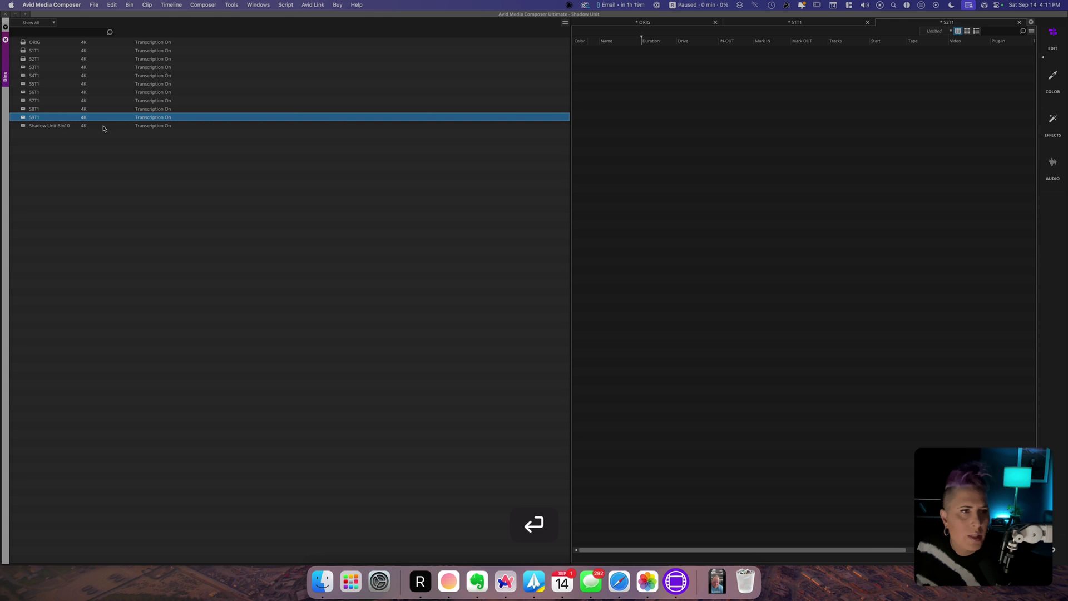
{"action": "left_click", "coordinate": [63, 127]}
{"action": "type", "text": "S1"}
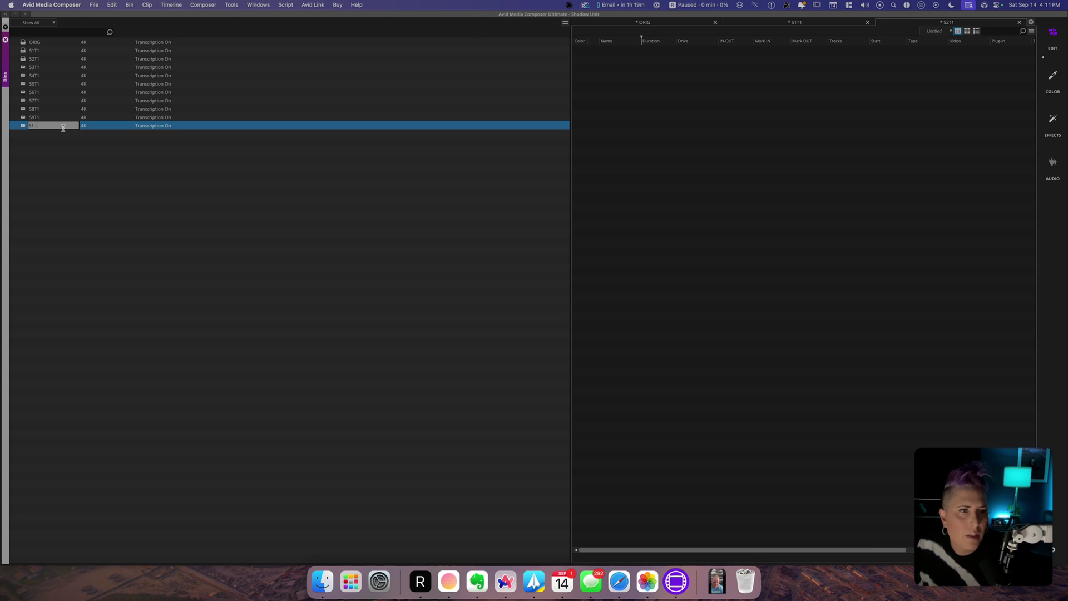
{"action": "type", "text": "0T1"}
{"action": "key", "text": "Return"}
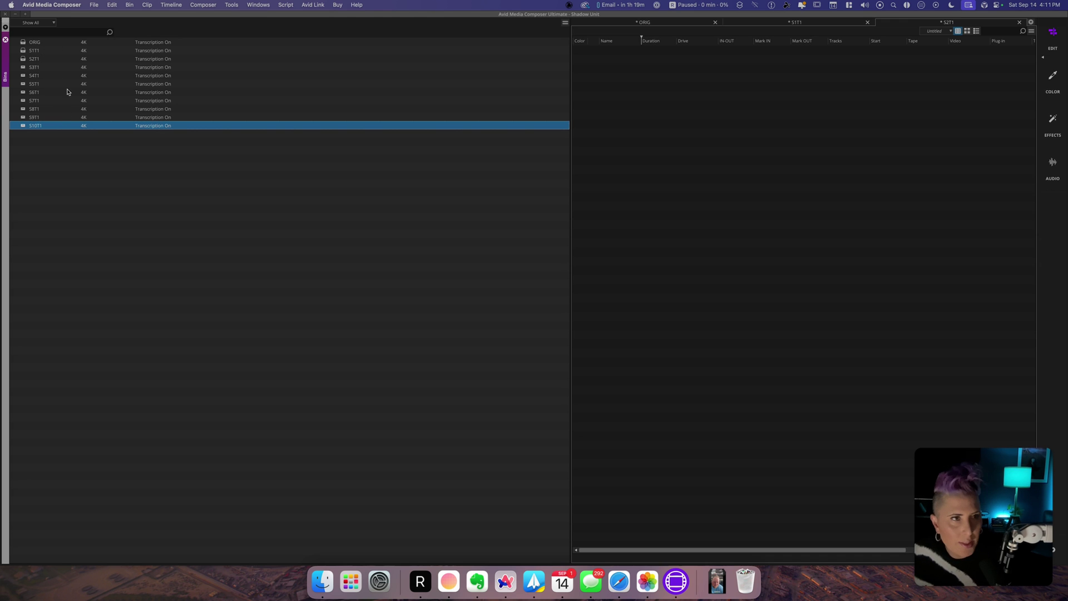
- Bring up the ORIG bin's contents
{"action": "left_click", "coordinate": [56, 44]}
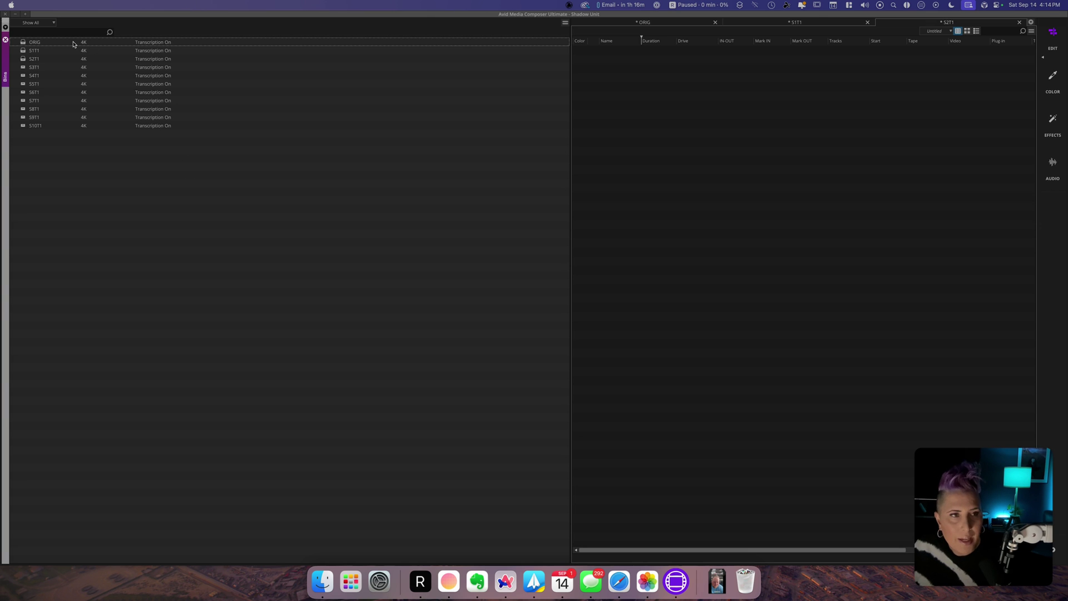
{"action": "left_click", "coordinate": [35, 42]}
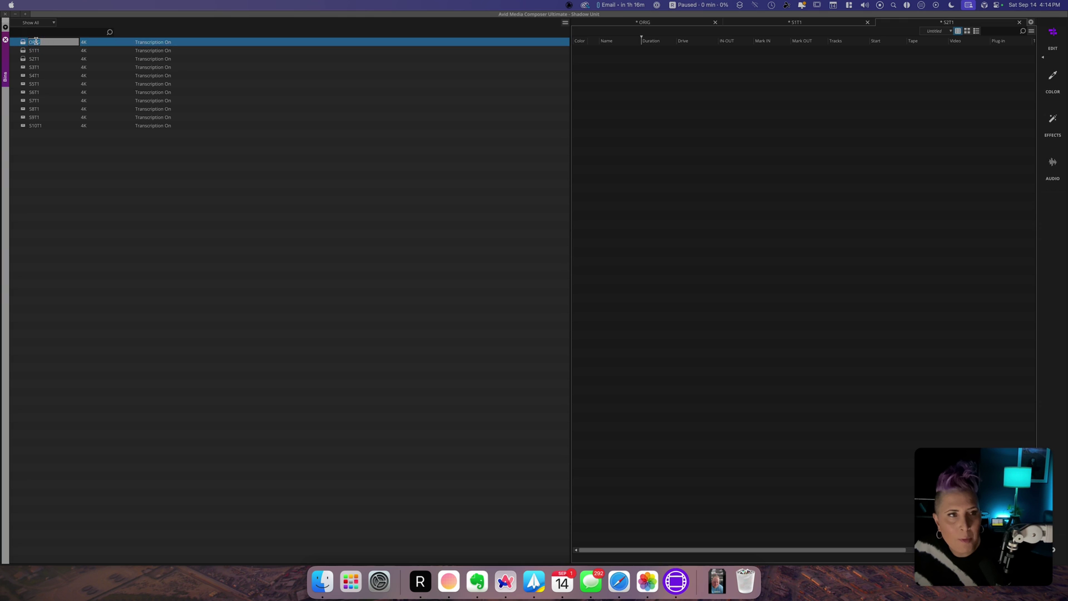
{"action": "double_click", "coordinate": [23, 43]}
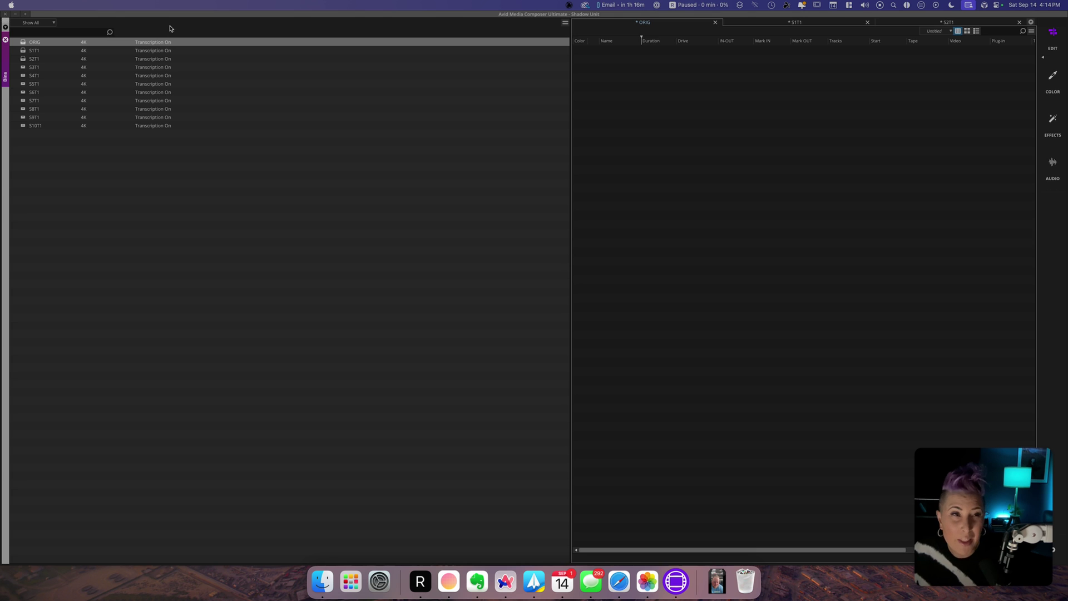
- Open the Source Browser for bringing in media and move its window over the bin list
{"action": "left_click", "coordinate": [95, 8]}
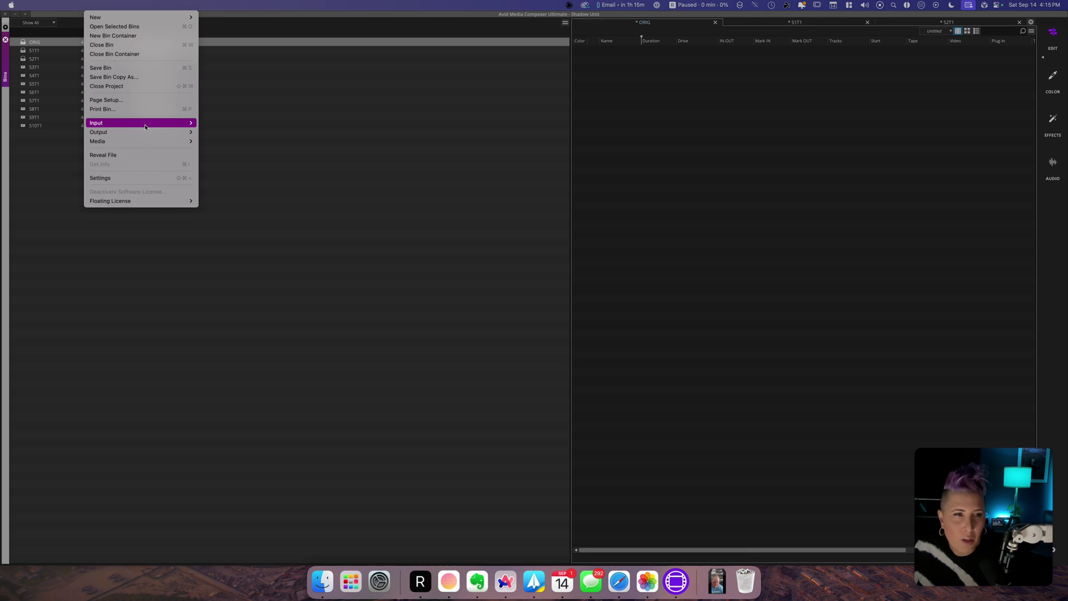
{"action": "mouse_move", "coordinate": [145, 127]}
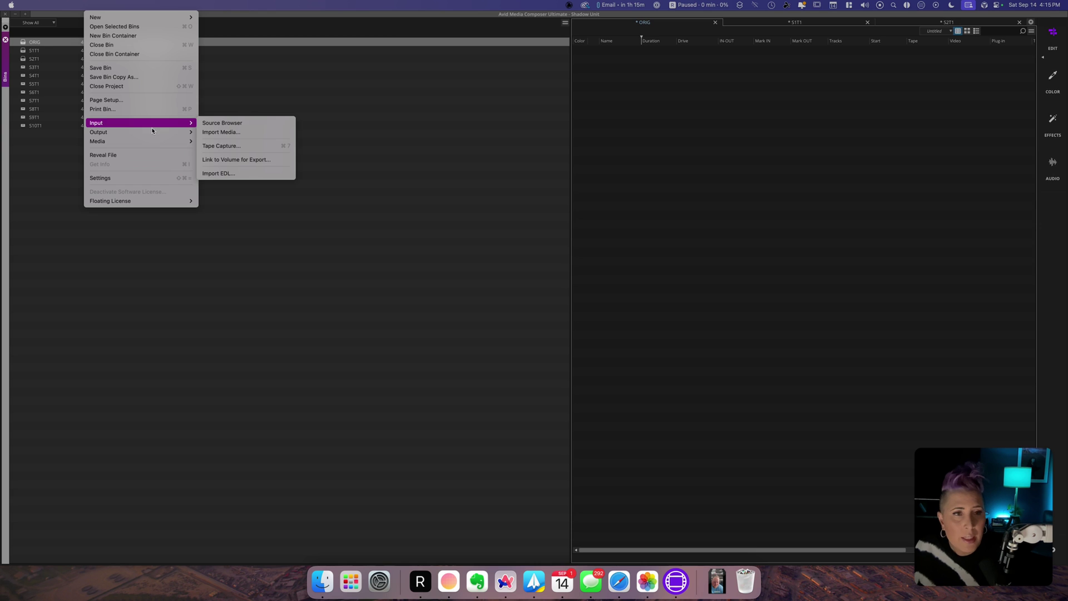
{"action": "left_click", "coordinate": [215, 123]}
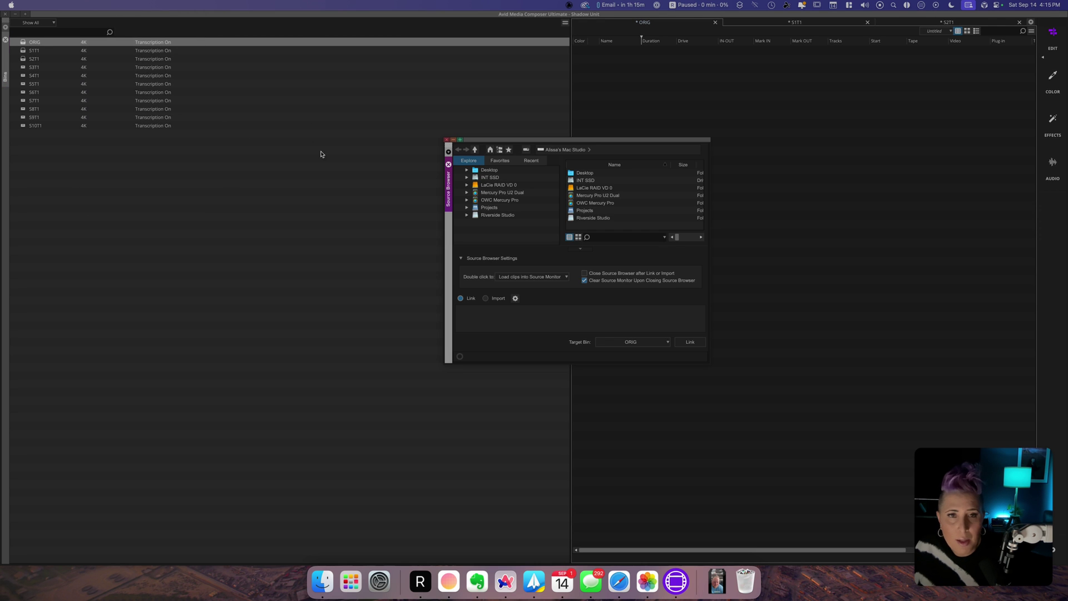
{"action": "left_click_drag", "start_coordinate": [590, 142], "coordinate": [437, 153]}
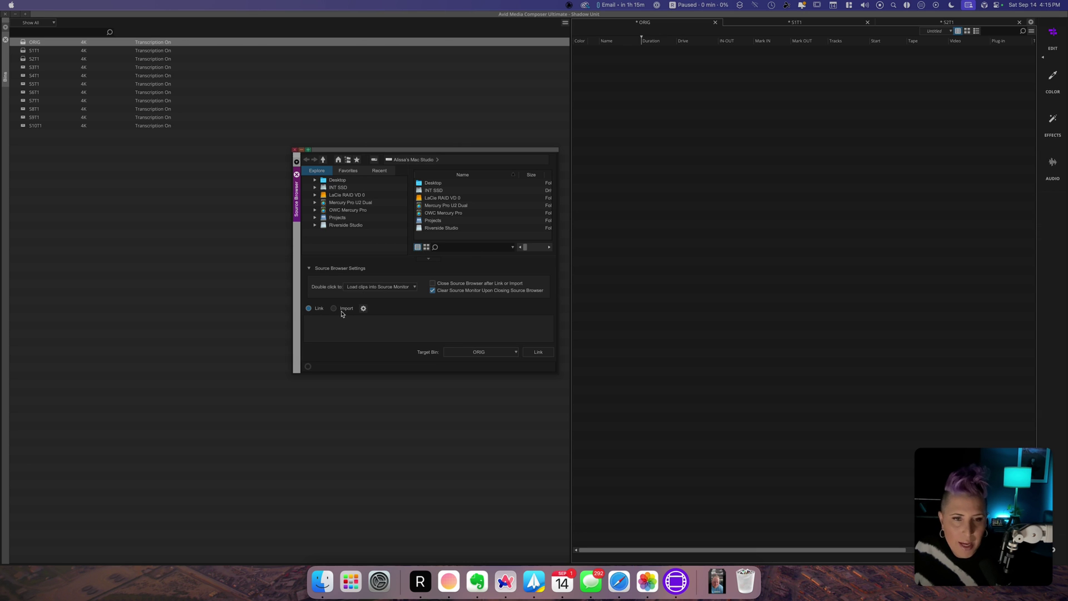
- Browse the Projects drive to the Shadow Unit folder inside Productions
{"action": "left_click", "coordinate": [316, 217]}
{"action": "left_click", "coordinate": [331, 218]}
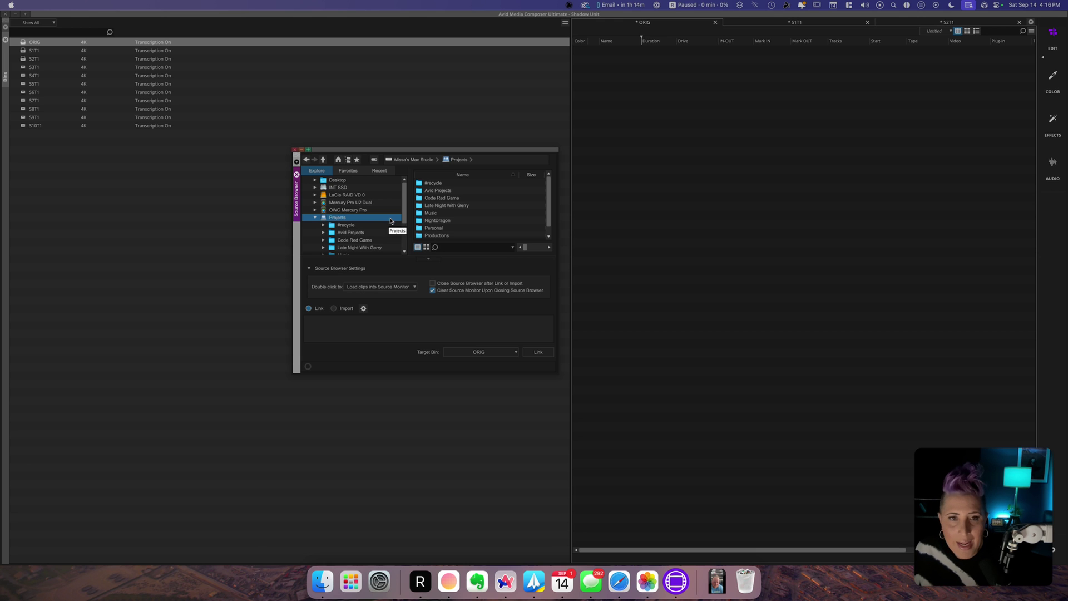
{"action": "scroll", "coordinate": [390, 220], "scroll_direction": "down", "scroll_amount": 5}
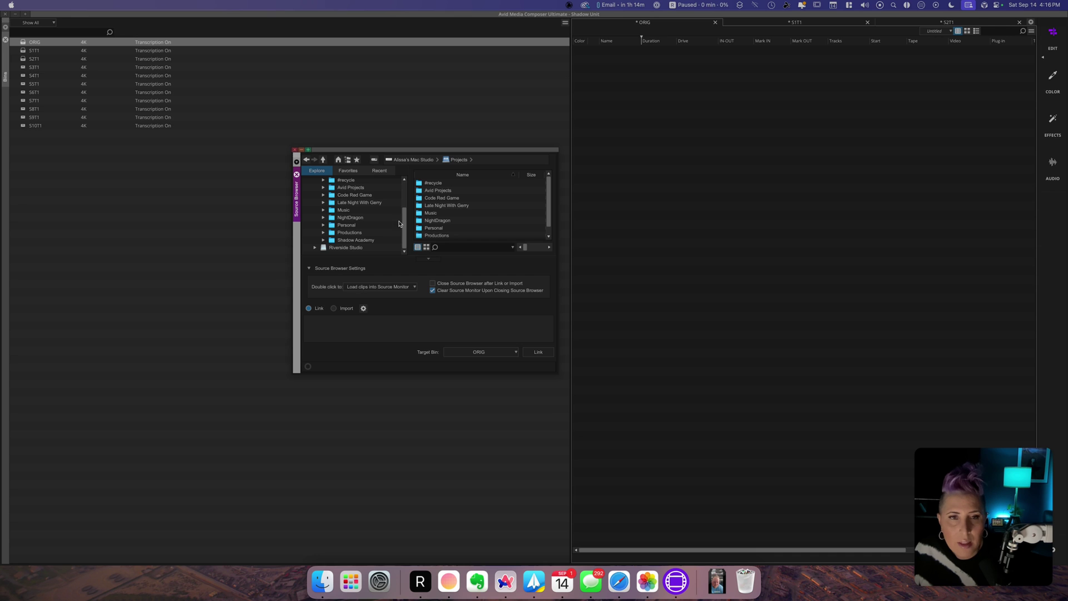
{"action": "scroll", "coordinate": [386, 226], "scroll_direction": "up", "scroll_amount": 1}
{"action": "scroll", "coordinate": [386, 226], "scroll_direction": "up", "scroll_amount": 1}
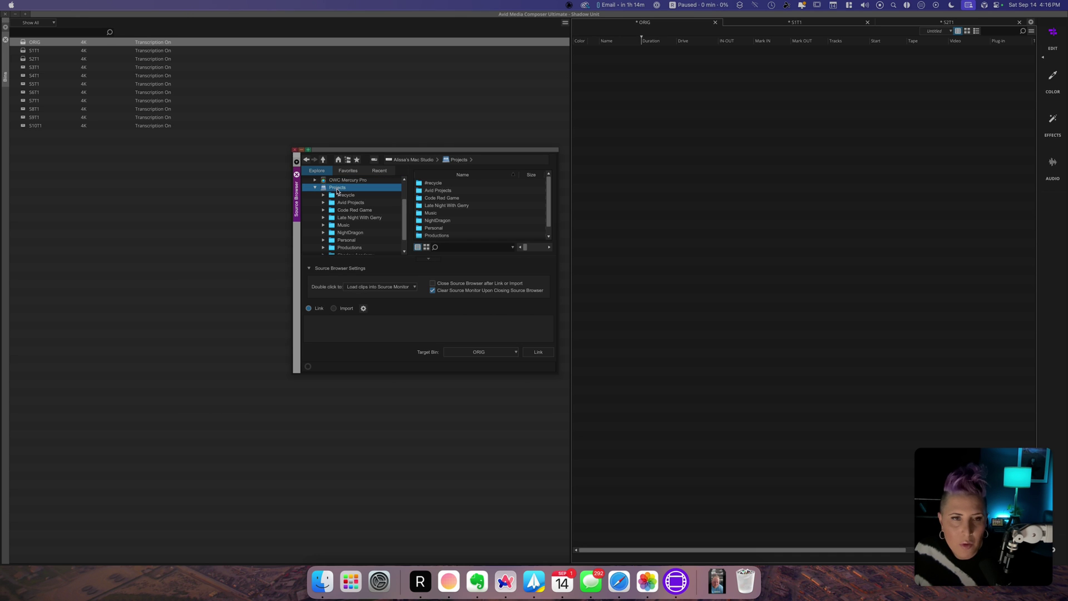
{"action": "scroll", "coordinate": [388, 228], "scroll_direction": "down", "scroll_amount": 2}
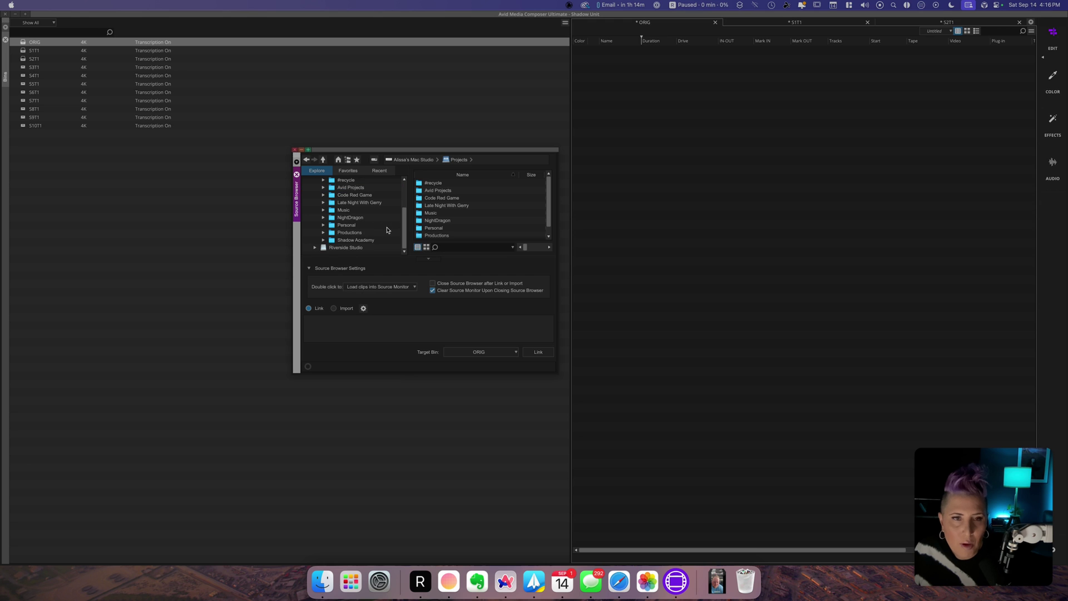
{"action": "left_click", "coordinate": [324, 233]}
{"action": "scroll", "coordinate": [377, 236], "scroll_direction": "down", "scroll_amount": 1}
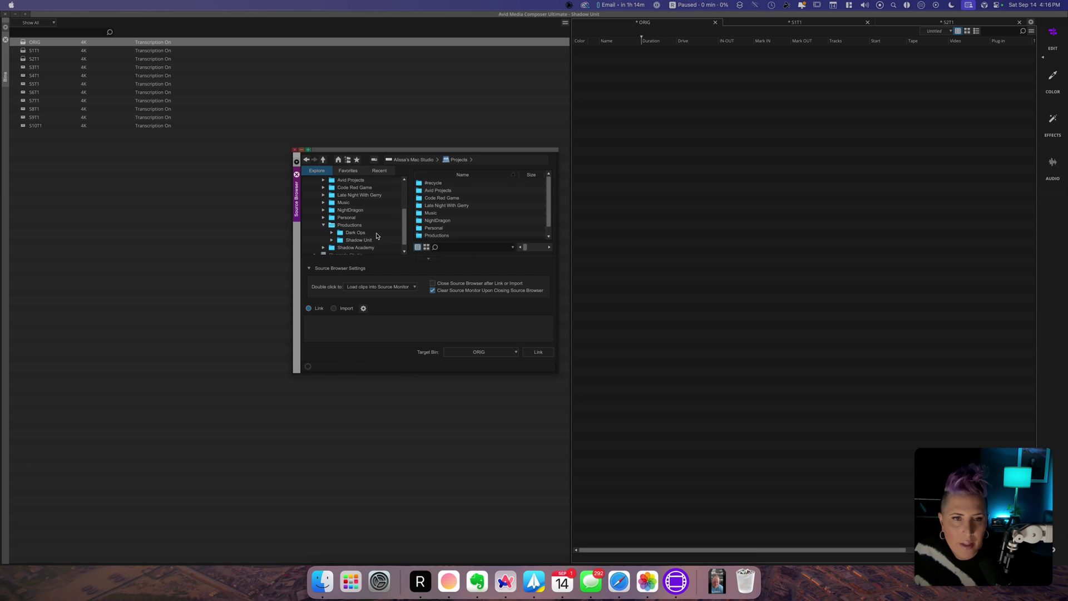
{"action": "scroll", "coordinate": [377, 236], "scroll_direction": "down", "scroll_amount": 1}
{"action": "left_click", "coordinate": [376, 233]}
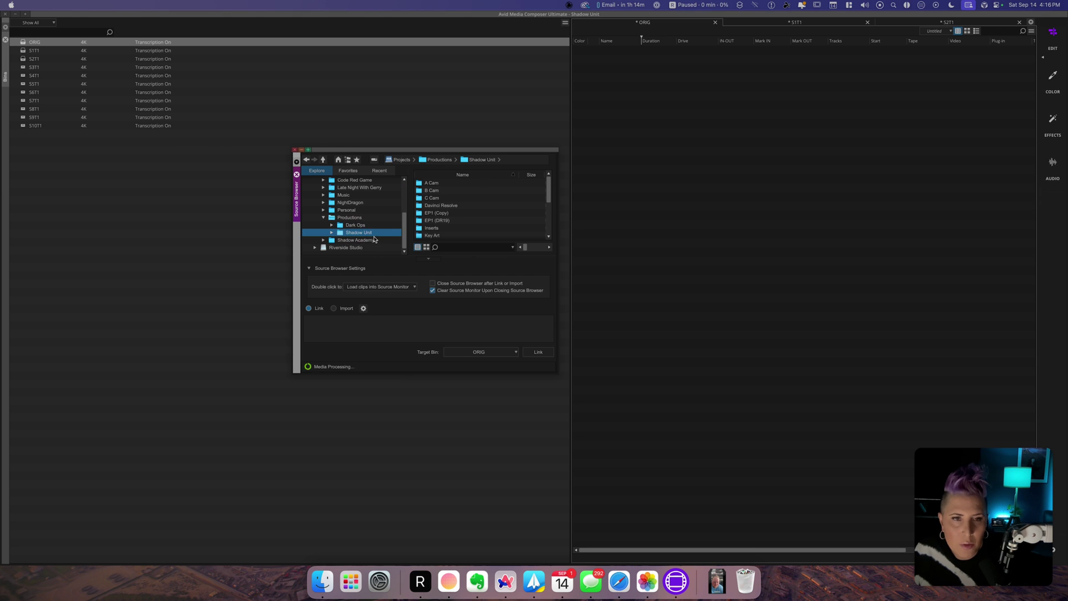
- Select the A Cam, B Cam and C Cam folders together in the Shadow Unit folder
{"action": "left_click", "coordinate": [454, 184]}
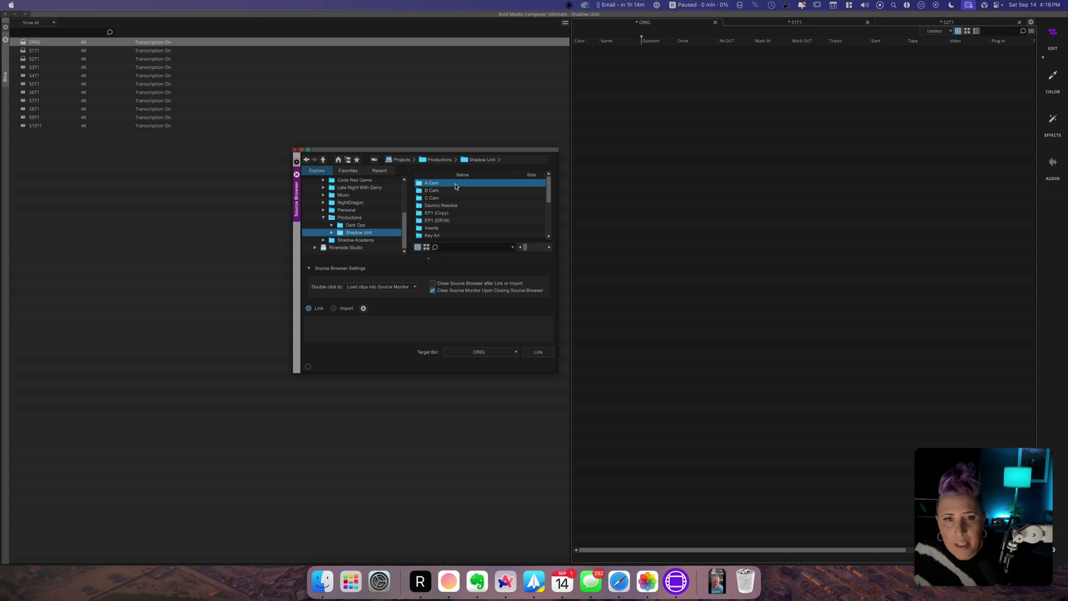
{"action": "left_click", "coordinate": [448, 191], "text": "super"}
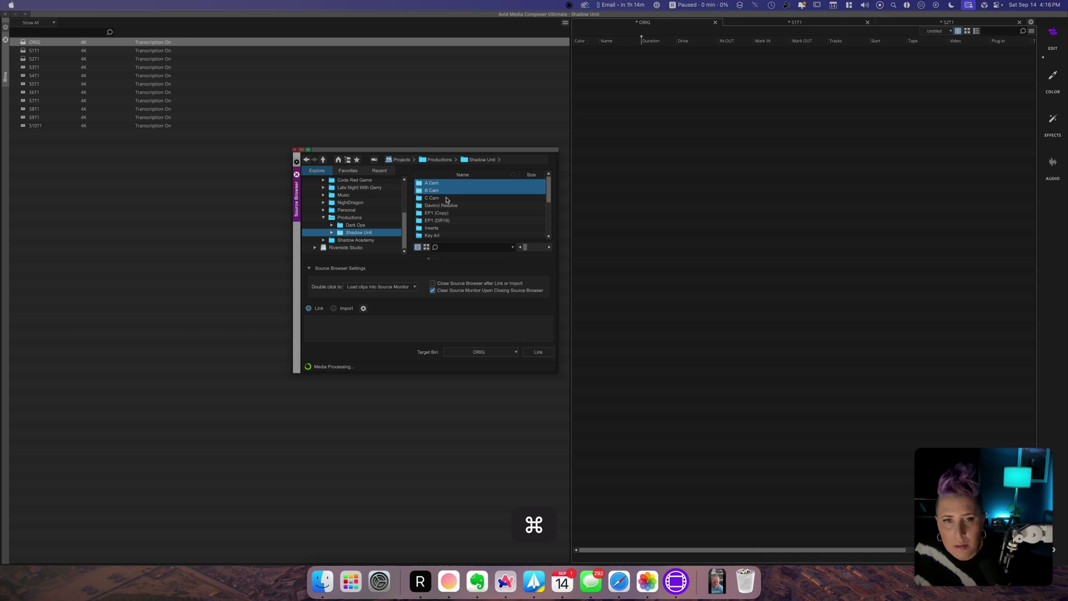
{"action": "left_click", "coordinate": [446, 199], "text": "super"}
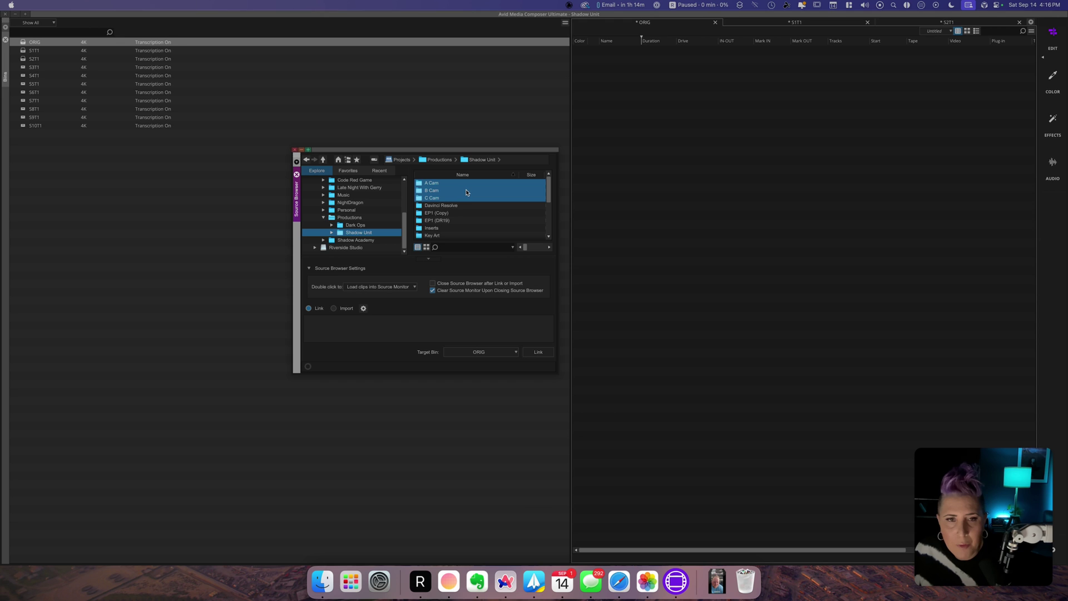
{"action": "scroll", "coordinate": [475, 213], "scroll_direction": "down", "scroll_amount": 1}
{"action": "scroll", "coordinate": [476, 213], "scroll_direction": "down", "scroll_amount": 8}
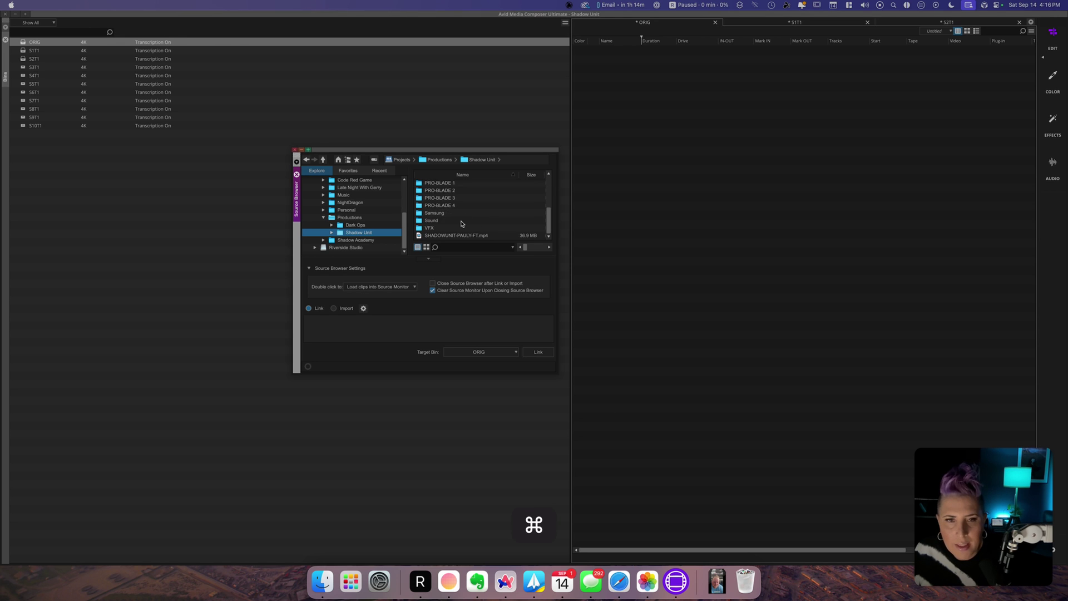
{"action": "scroll", "coordinate": [484, 215], "scroll_direction": "up", "scroll_amount": 7}
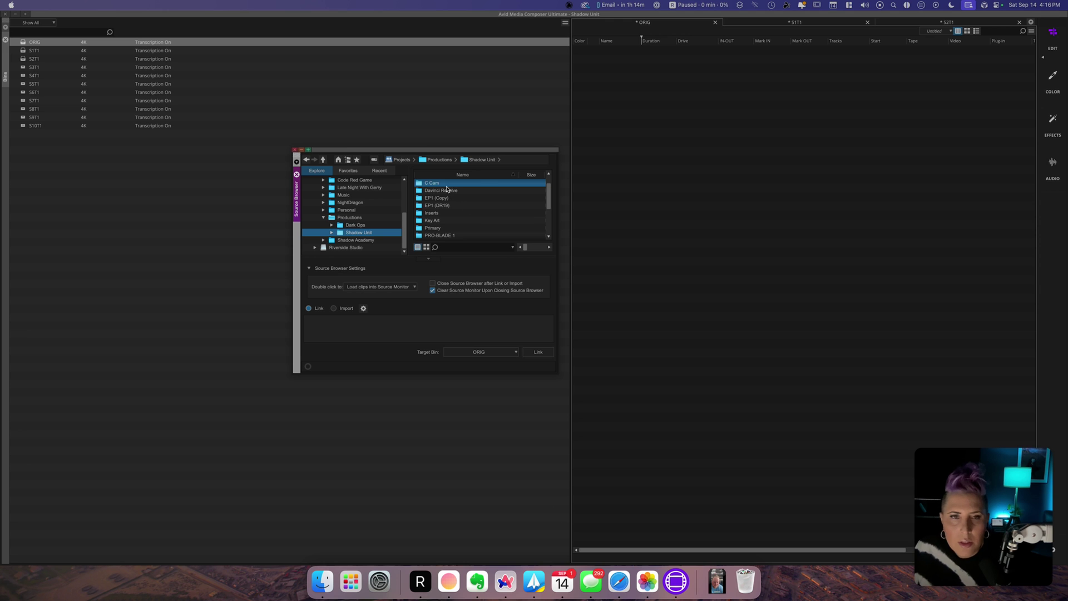
{"action": "key", "text": "shift+Up"}
{"action": "key", "text": "shift+Up"}
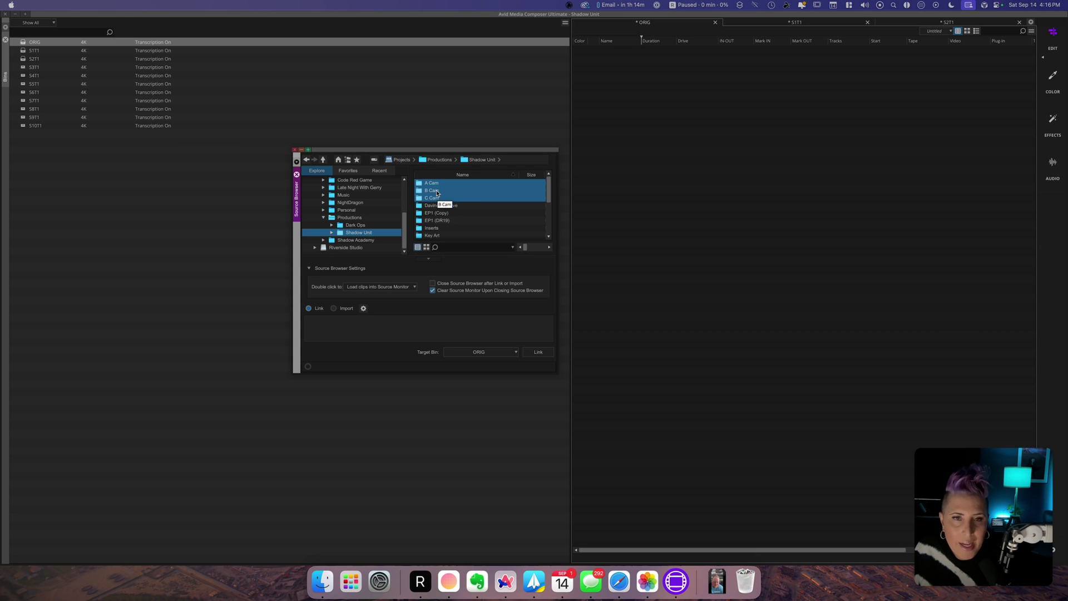
- Select the Sound folder and set the Source Browser to Import instead of Link
{"action": "type", "text": "so"}
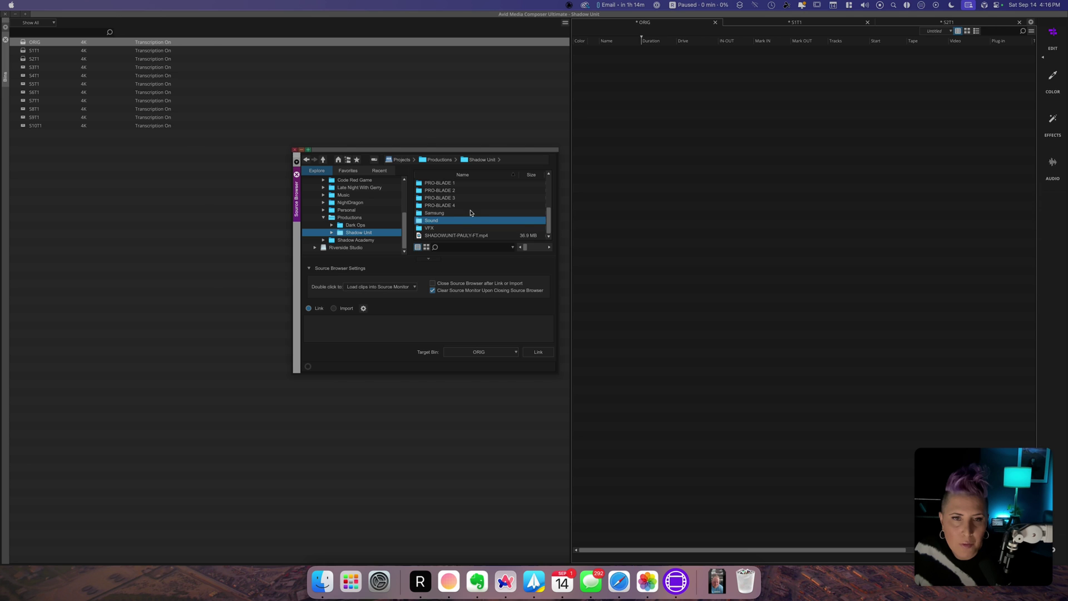
{"action": "key", "text": "super"}
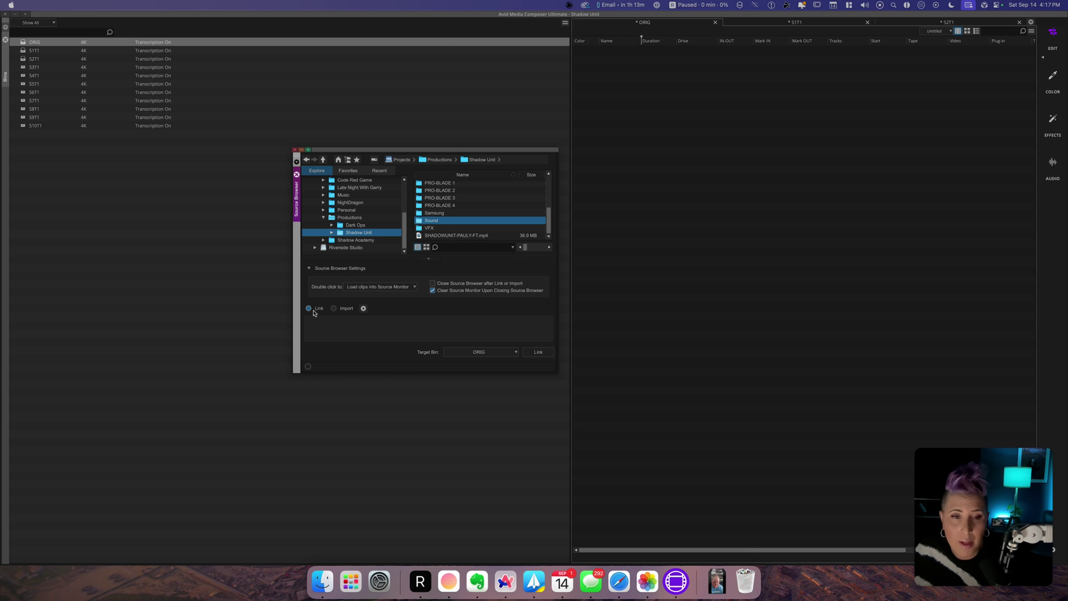
{"action": "left_click", "coordinate": [343, 309]}
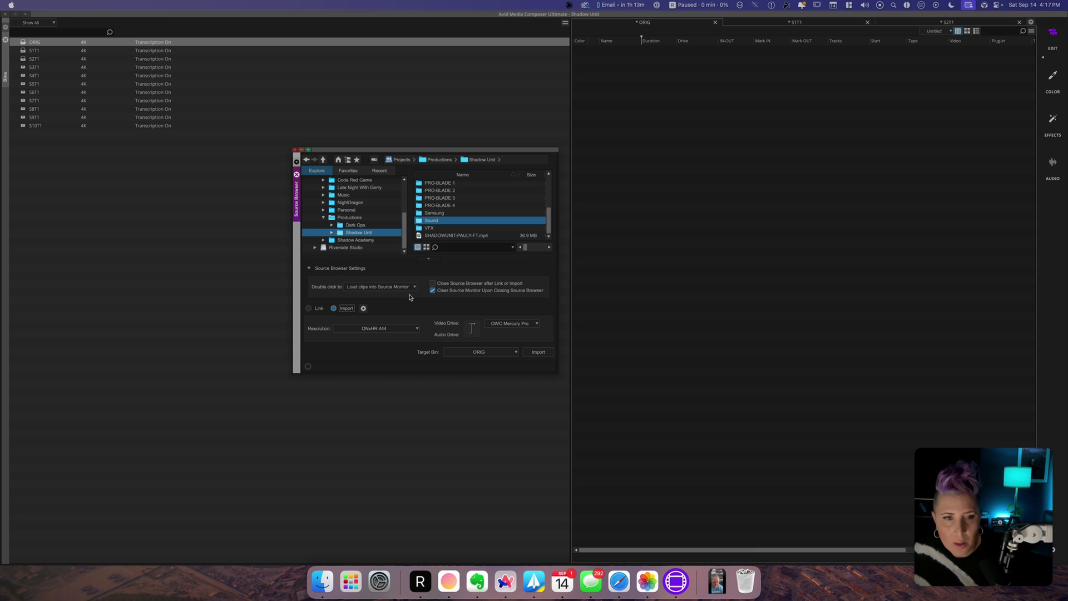
- Review the import resolution choices and compare the Link and Import modes in the Source Browser
{"action": "left_click", "coordinate": [412, 329]}
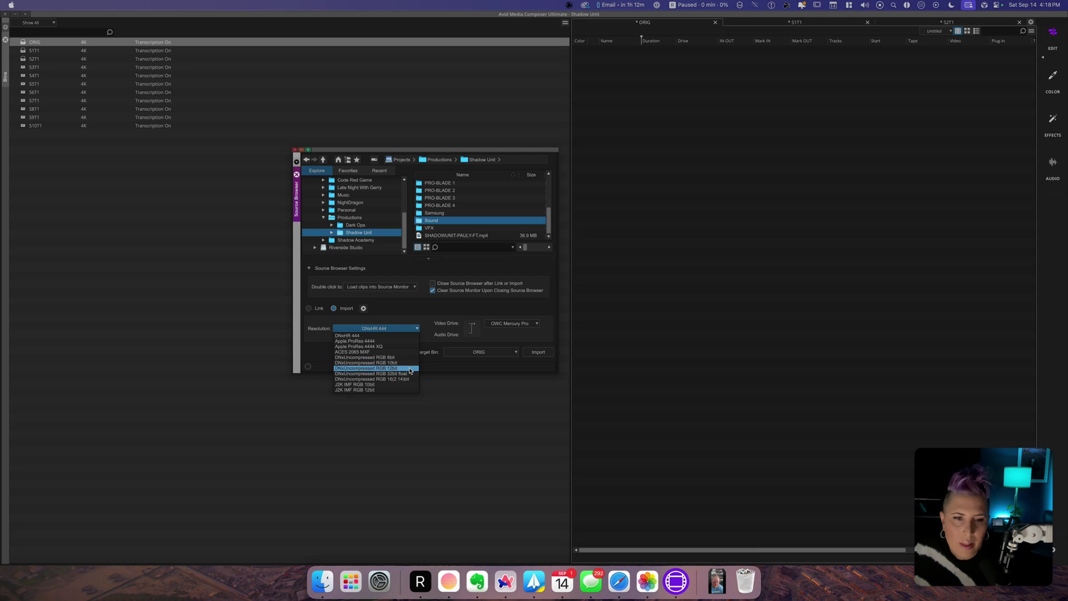
{"action": "left_click", "coordinate": [401, 311]}
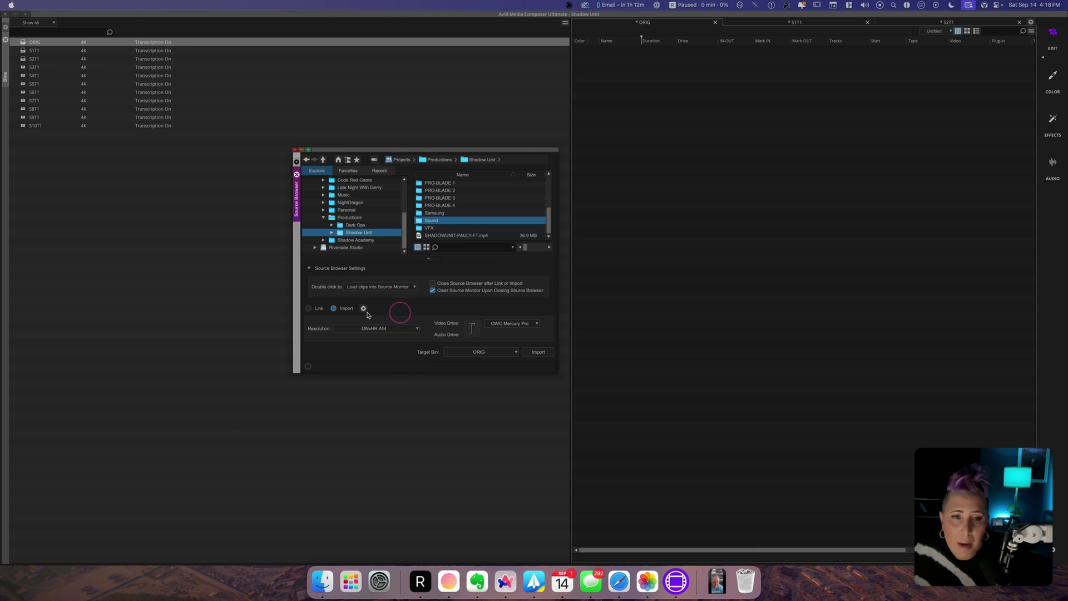
{"action": "left_click", "coordinate": [316, 309]}
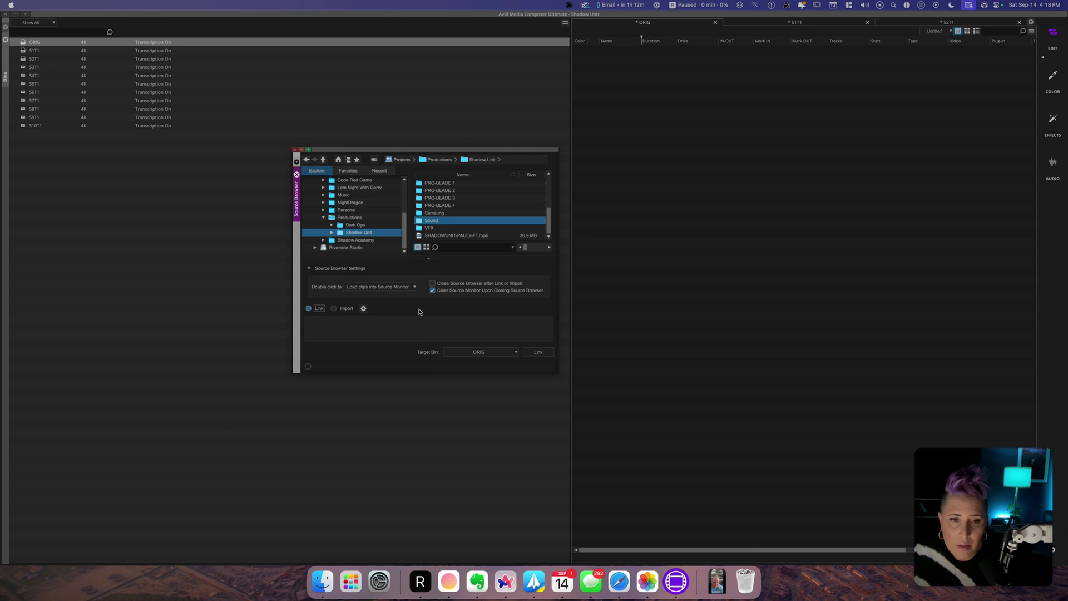
{"action": "left_click", "coordinate": [347, 309]}
- Examine the OMF/AAF, Shot Log, Audio, multichannel audio and Image import settings without changing them
{"action": "left_click", "coordinate": [363, 309]}
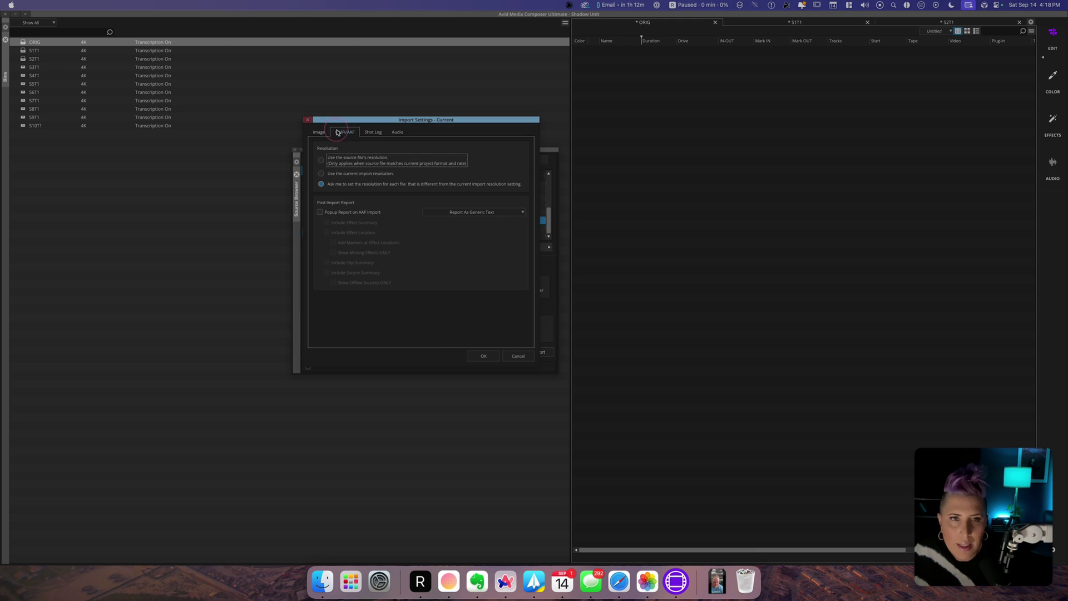
{"action": "left_click", "coordinate": [373, 132]}
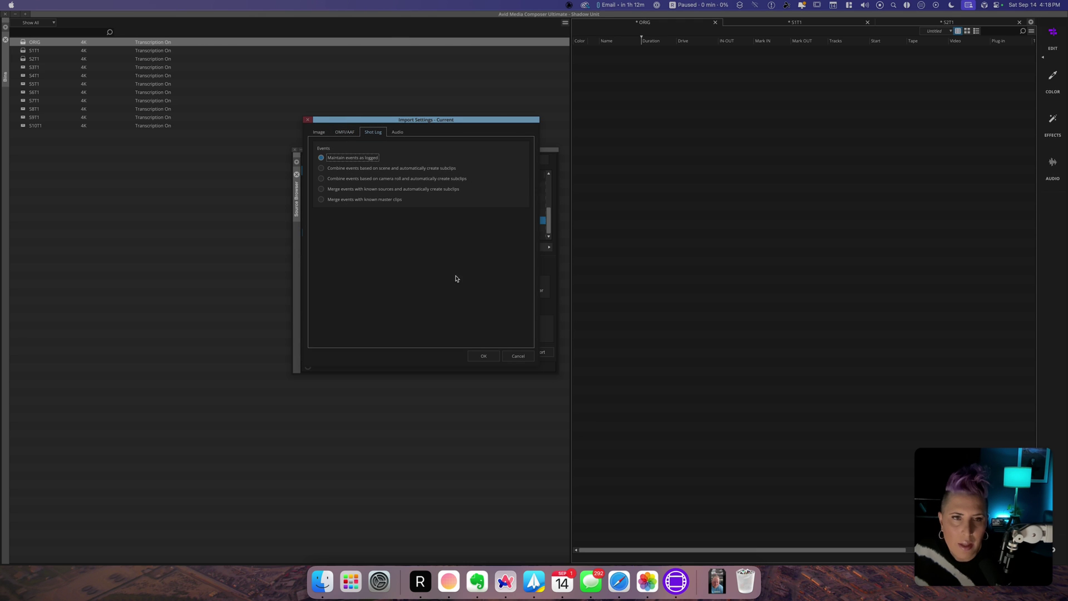
{"action": "left_click", "coordinate": [398, 133]}
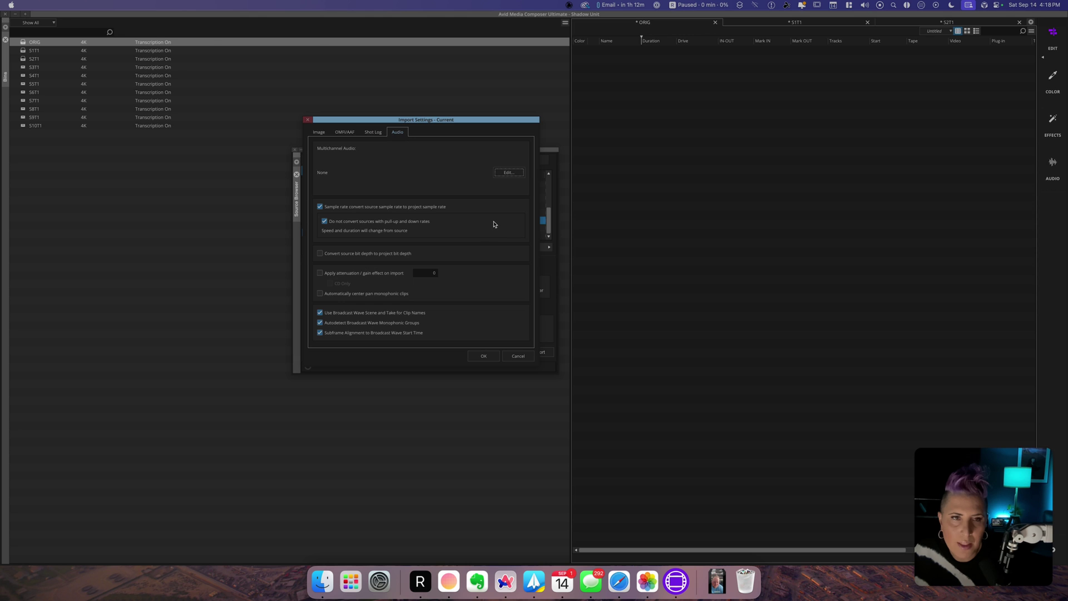
{"action": "left_click", "coordinate": [512, 175]}
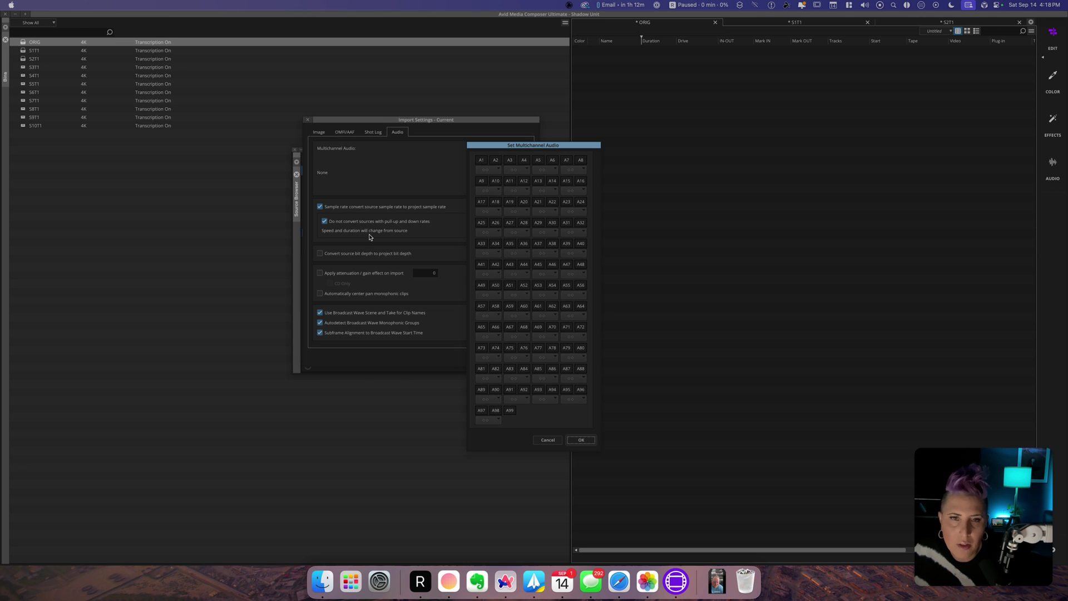
{"action": "left_click", "coordinate": [547, 439]}
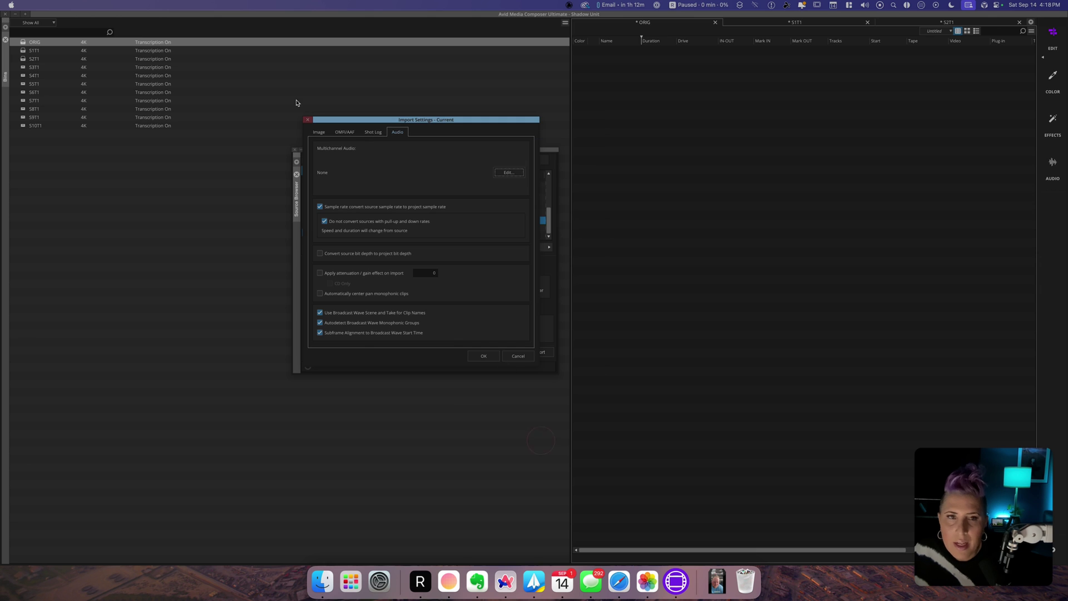
{"action": "left_click", "coordinate": [322, 133]}
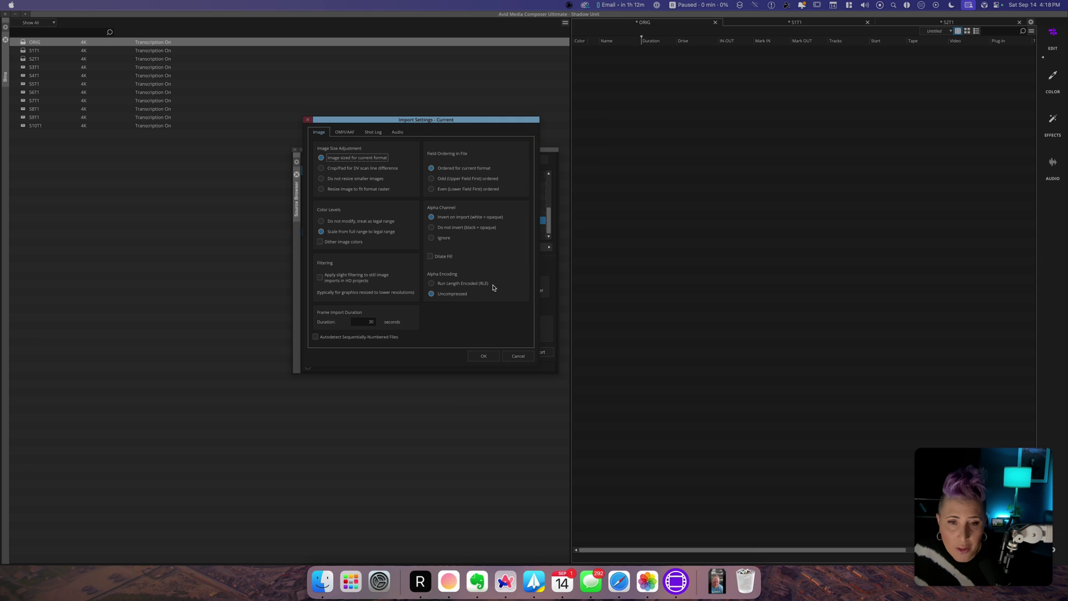
{"action": "left_click", "coordinate": [522, 356]}
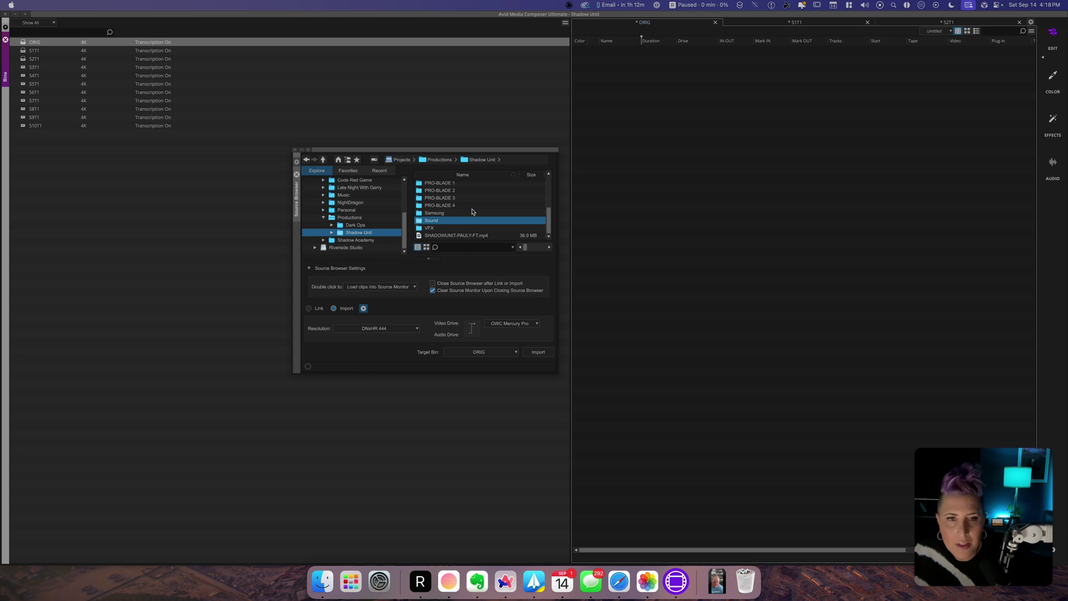
- Select the A Cam, B Cam and C Cam folders together with the Sound folder in Shadow Unit
{"action": "left_click", "coordinate": [368, 234]}
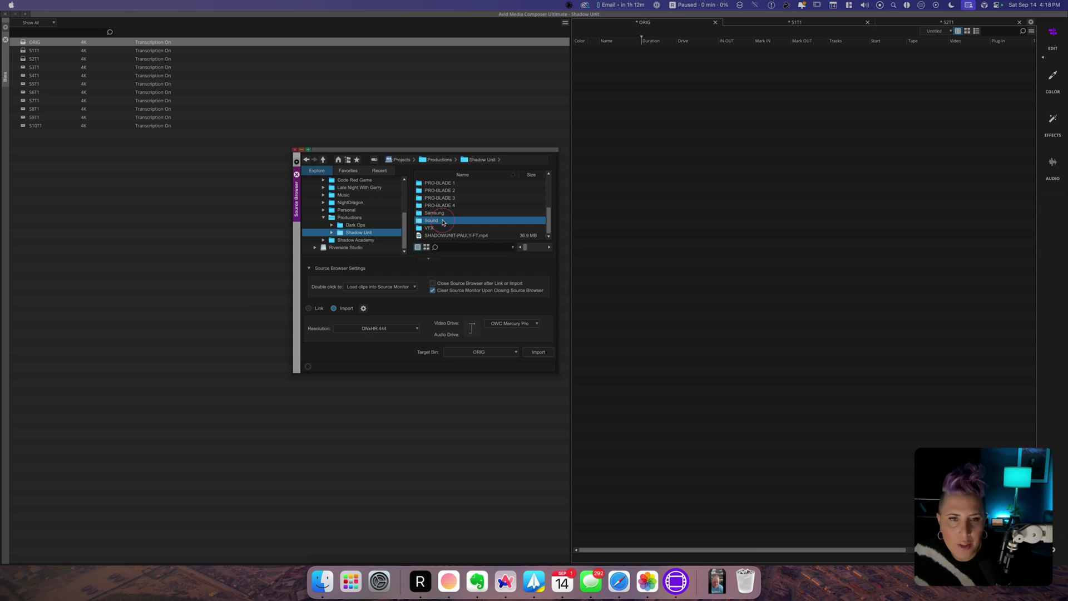
{"action": "scroll", "coordinate": [457, 222], "scroll_direction": "up", "scroll_amount": 5}
{"action": "left_click", "coordinate": [456, 183], "text": "super"}
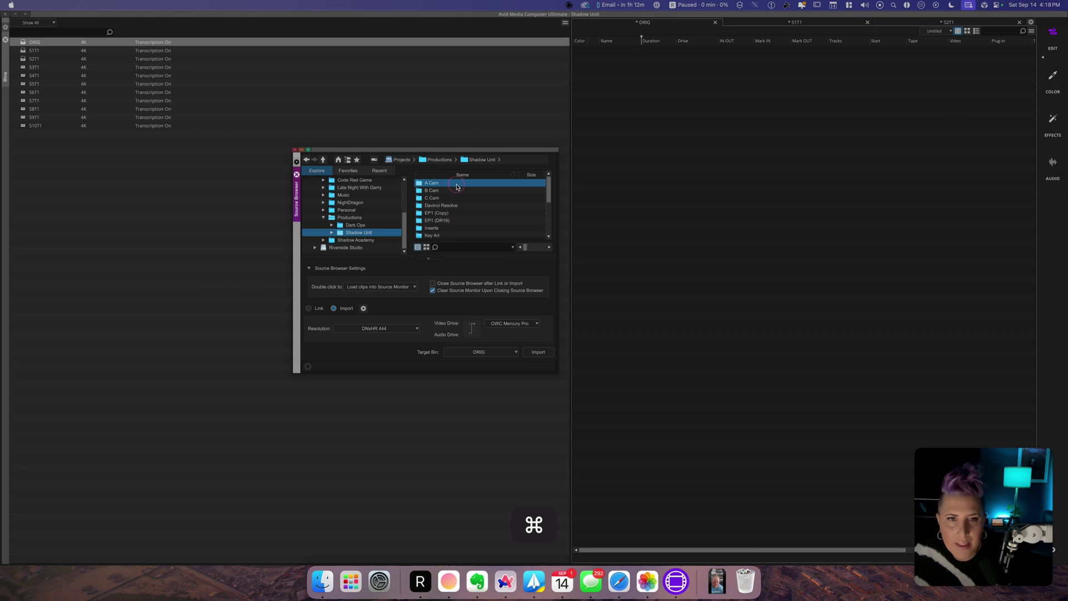
{"action": "left_click", "coordinate": [456, 191], "text": "super"}
{"action": "left_click", "coordinate": [456, 198], "text": "super"}
{"action": "scroll", "coordinate": [465, 211], "scroll_direction": "down", "scroll_amount": 5}
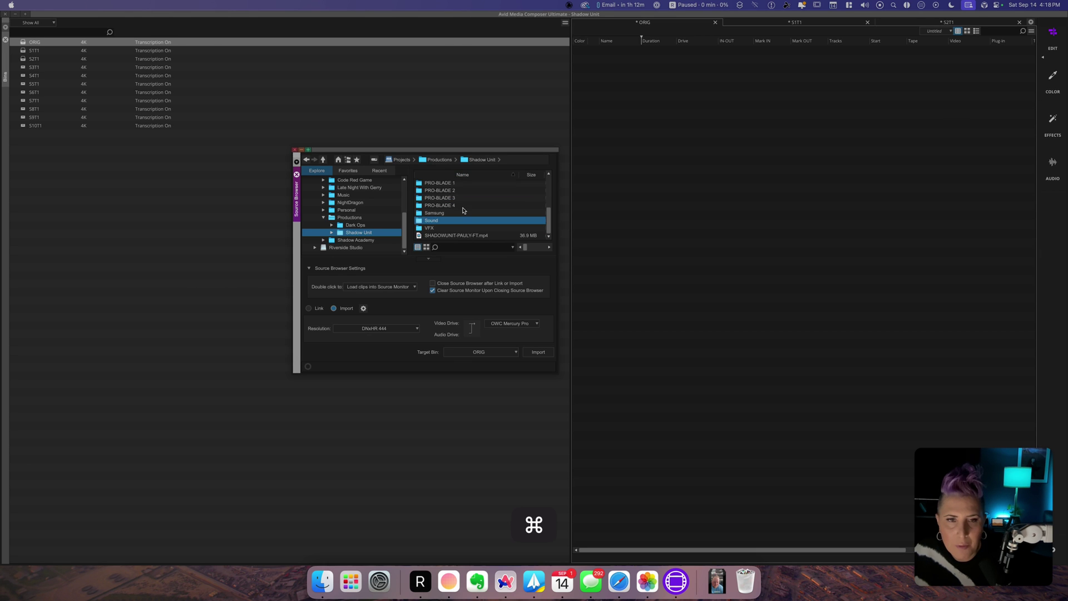
- Link the selected camera and sound folders with ORIG as the target bin
{"action": "left_click", "coordinate": [318, 308]}
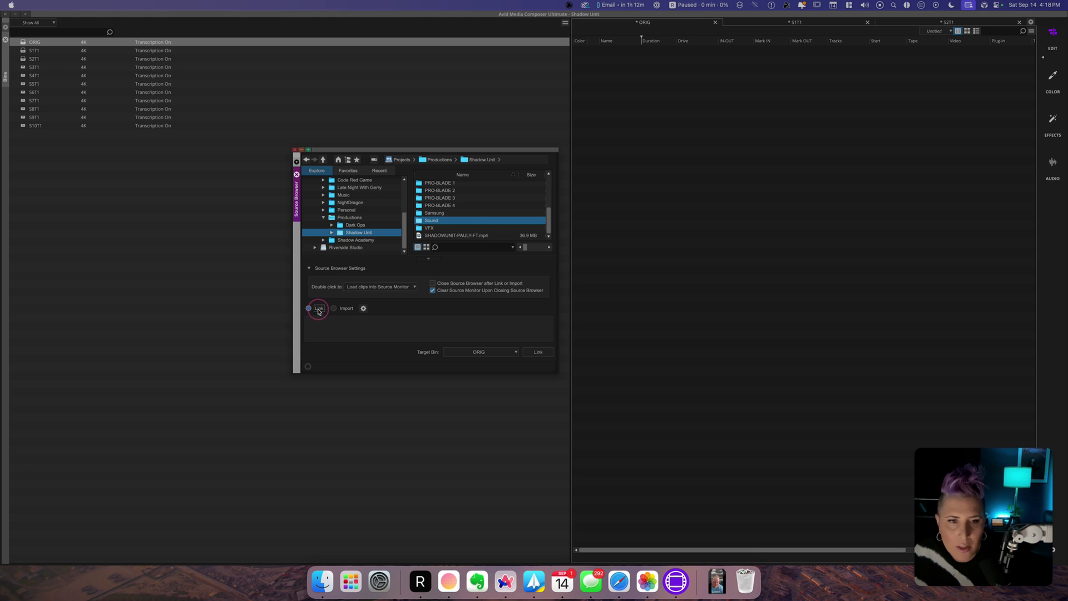
{"action": "left_click", "coordinate": [503, 353]}
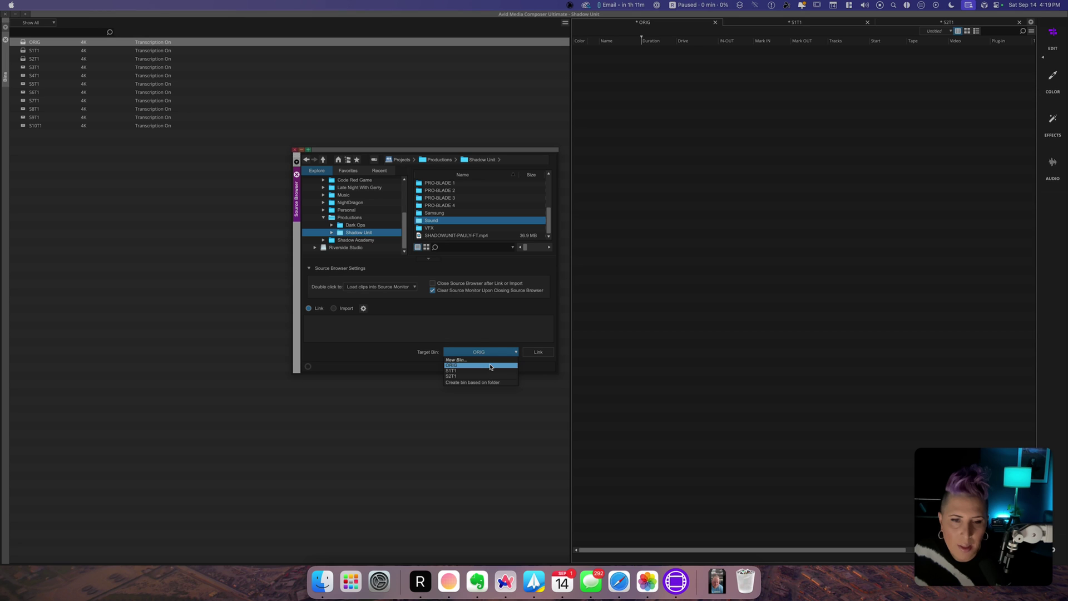
{"action": "left_click", "coordinate": [490, 367]}
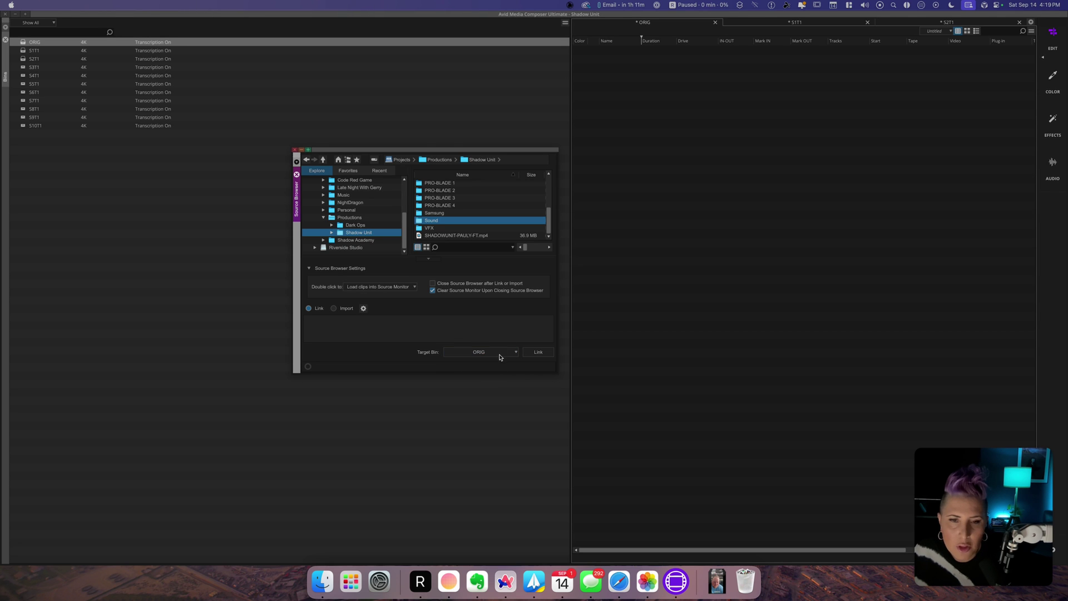
{"action": "left_click", "coordinate": [537, 353]}
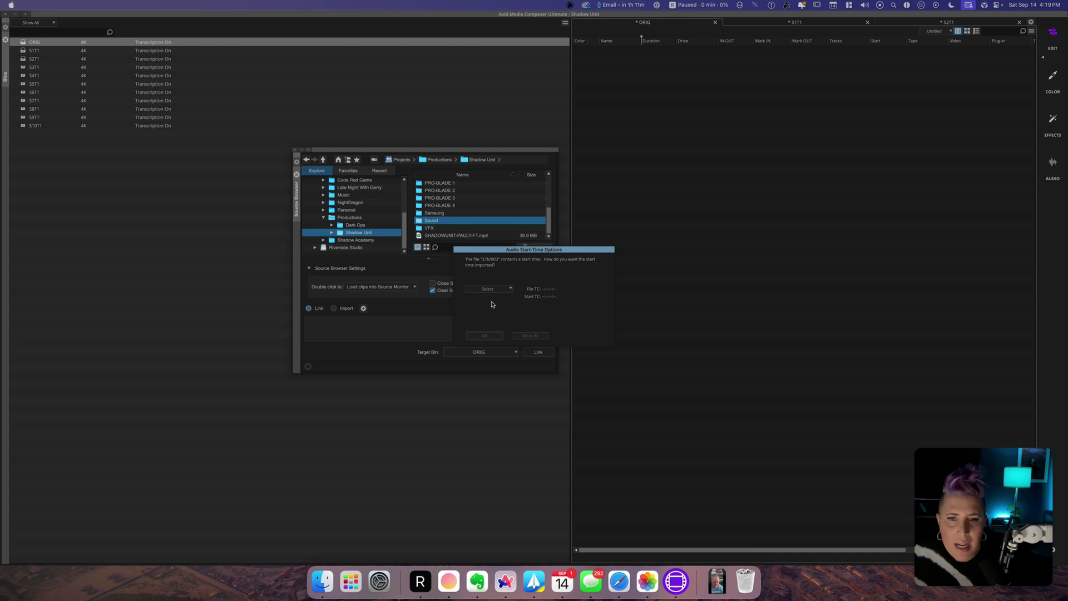
- Set the audio start-time option to 23.98 and apply it to all files
{"action": "left_click", "coordinate": [499, 290]}
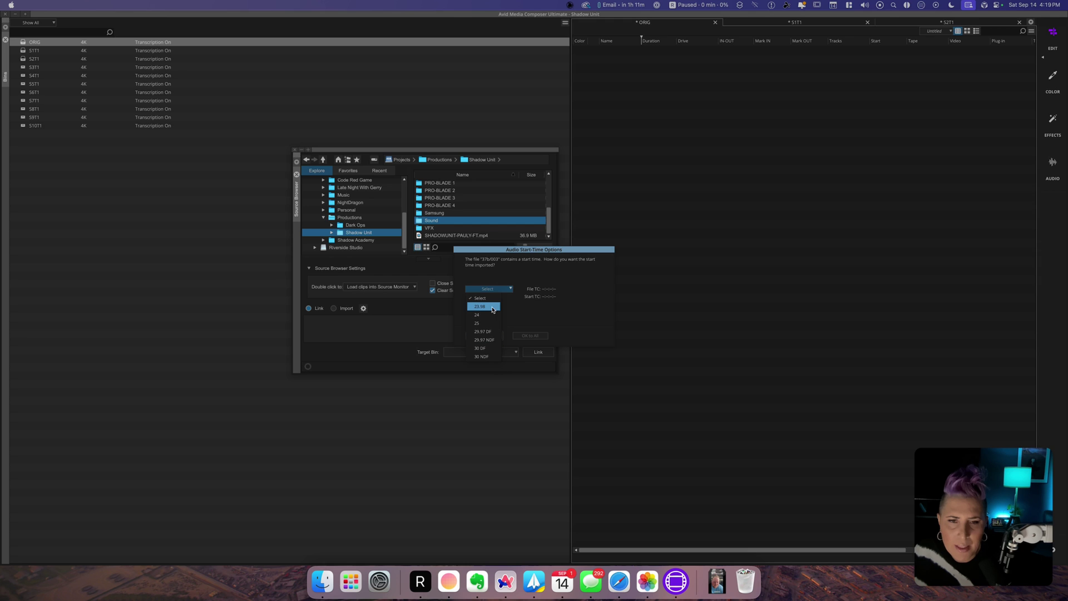
{"action": "left_click", "coordinate": [493, 308]}
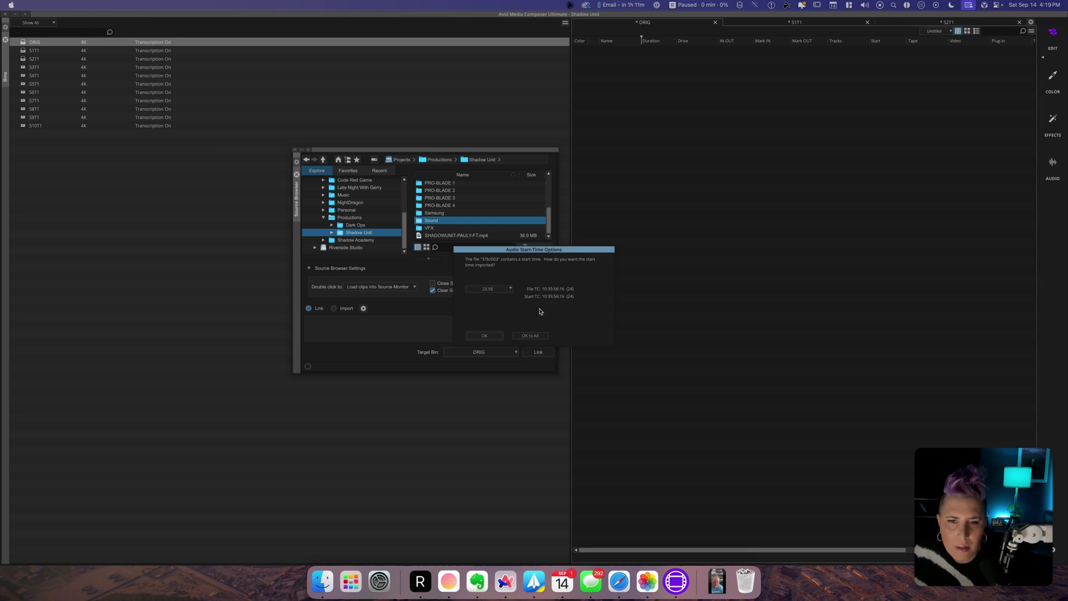
{"action": "left_click", "coordinate": [531, 336]}
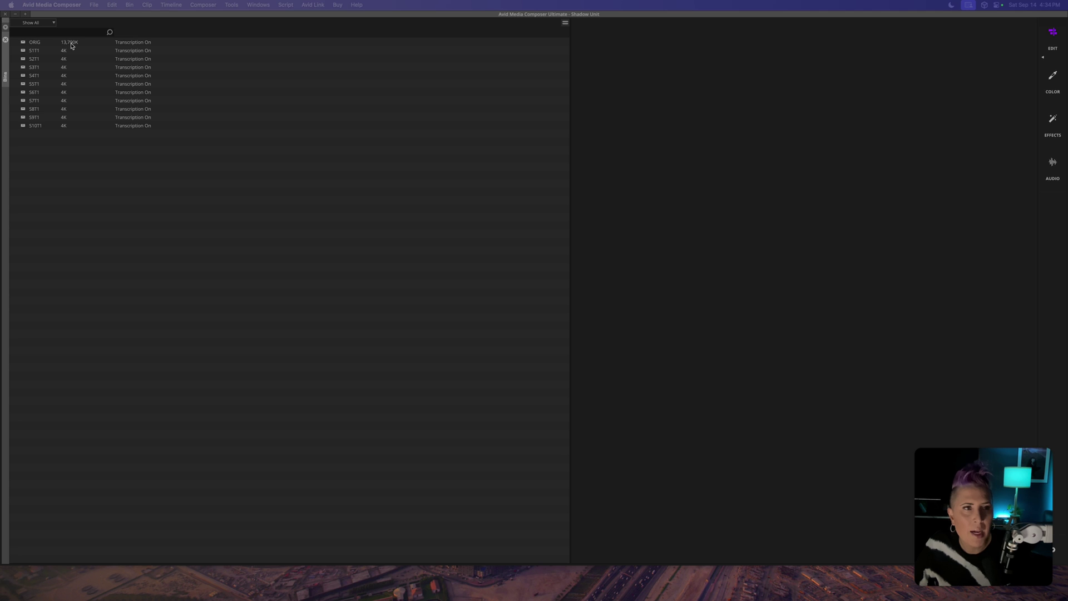
- Open the ORIG bin and look through its linked camera and sound clips
{"action": "left_click", "coordinate": [70, 44]}
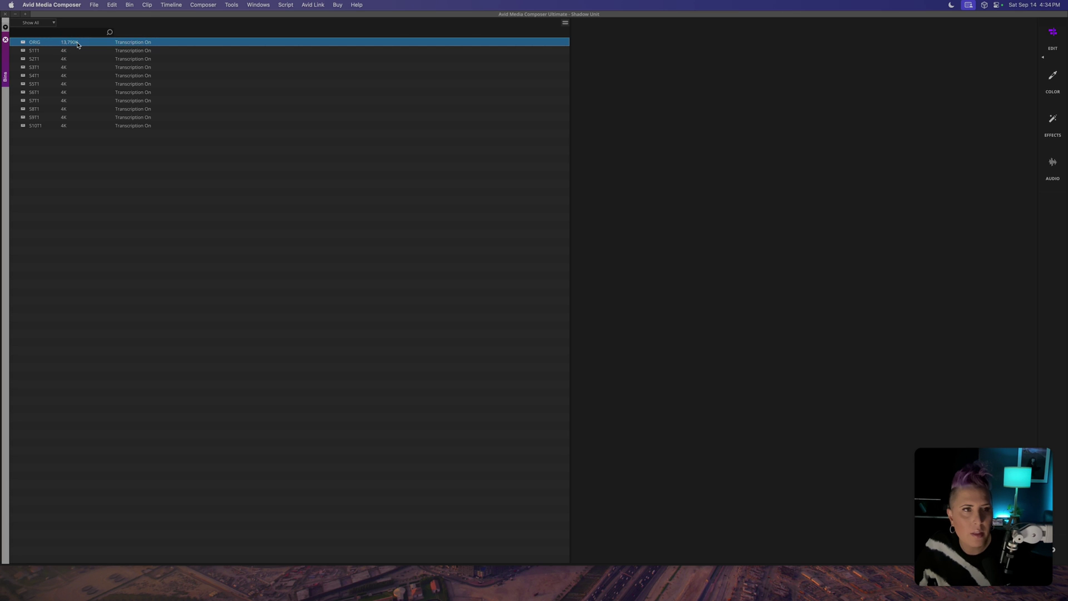
{"action": "double_click", "coordinate": [24, 46]}
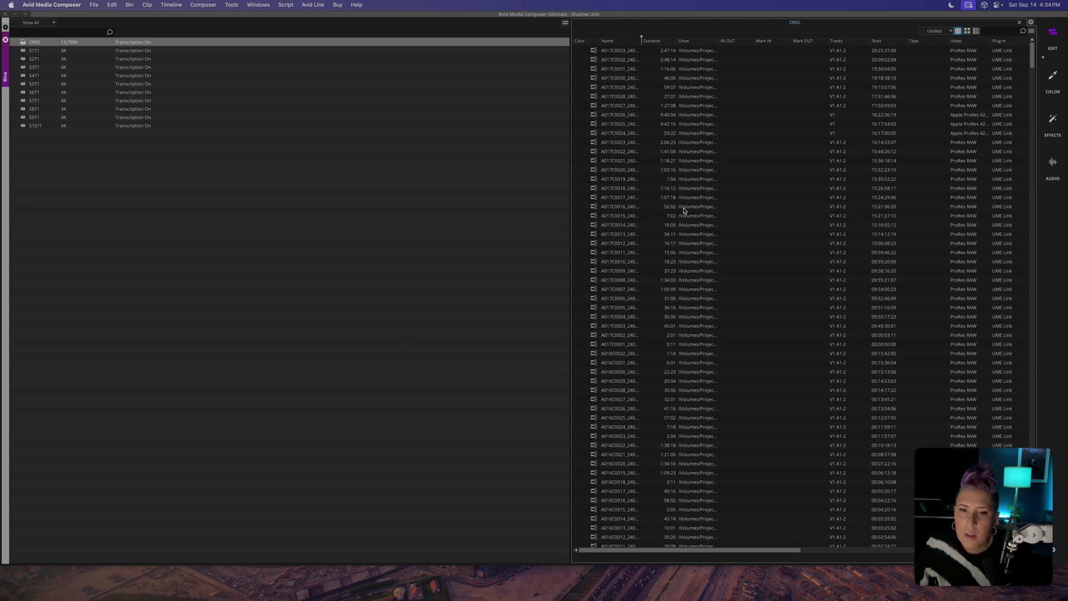
{"action": "scroll", "coordinate": [712, 280], "scroll_direction": "down", "scroll_amount": 8}
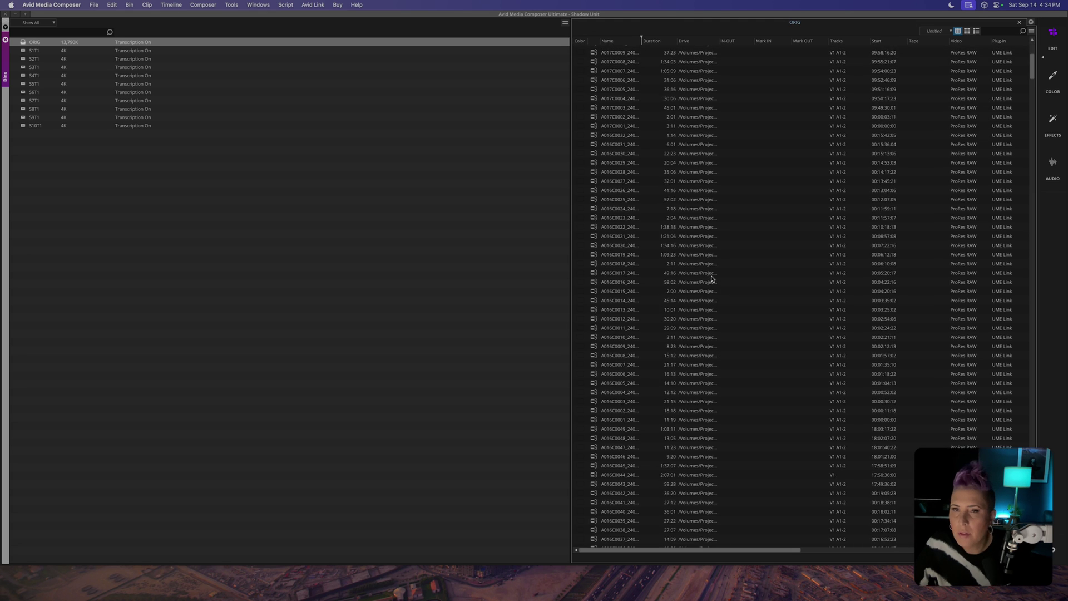
{"action": "scroll", "coordinate": [712, 278], "scroll_direction": "down", "scroll_amount": 5}
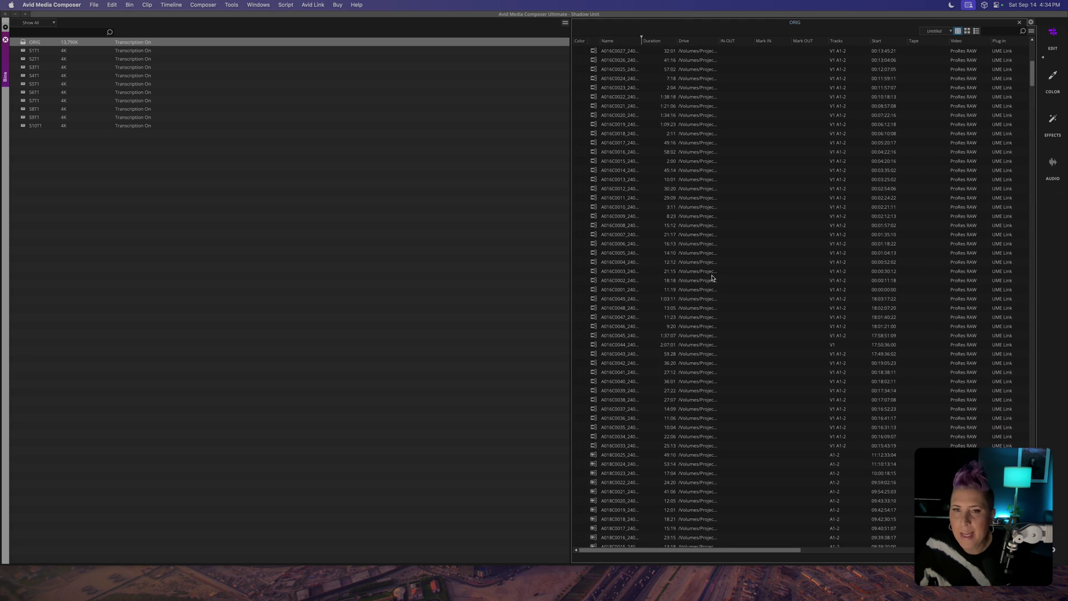
{"action": "scroll", "coordinate": [712, 278], "scroll_direction": "down", "scroll_amount": 20}
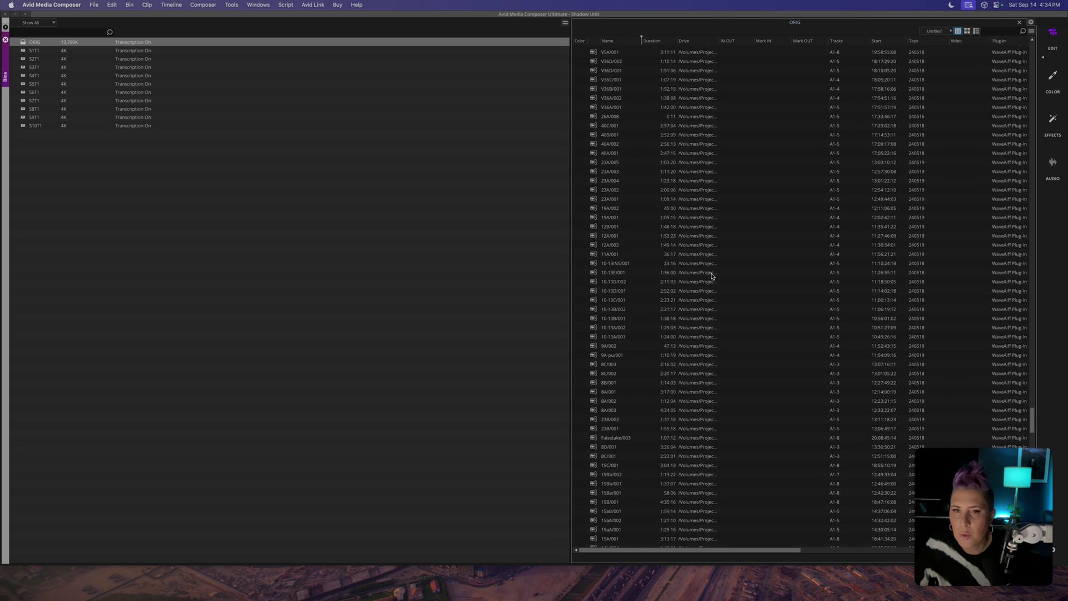
{"action": "scroll", "coordinate": [711, 275], "scroll_direction": "down", "scroll_amount": 10}
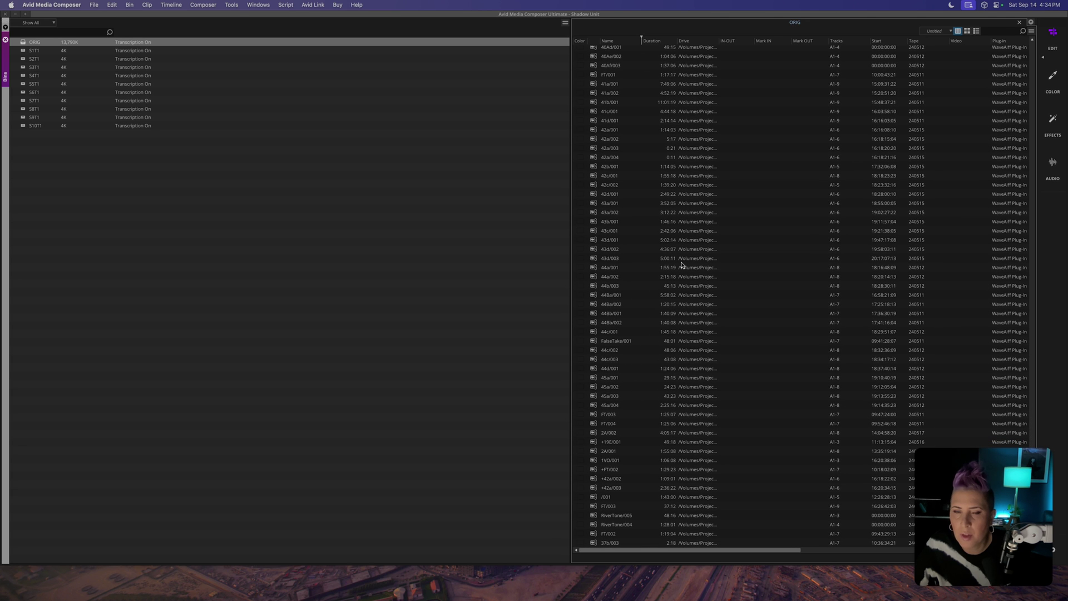
{"action": "scroll", "coordinate": [653, 234], "scroll_direction": "up", "scroll_amount": 15}
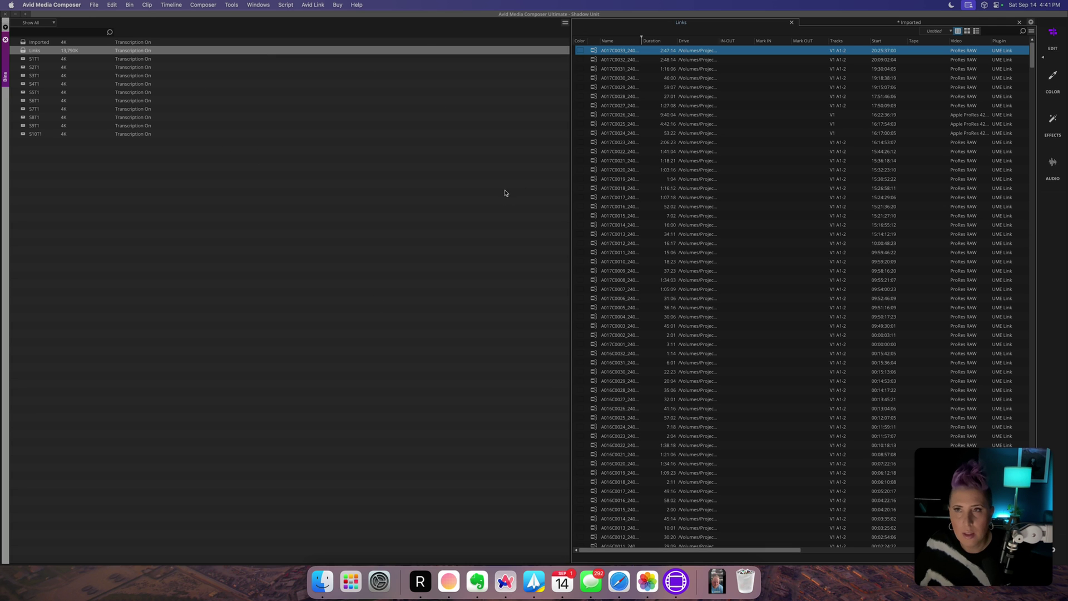
{"action": "left_click", "coordinate": [507, 116]}
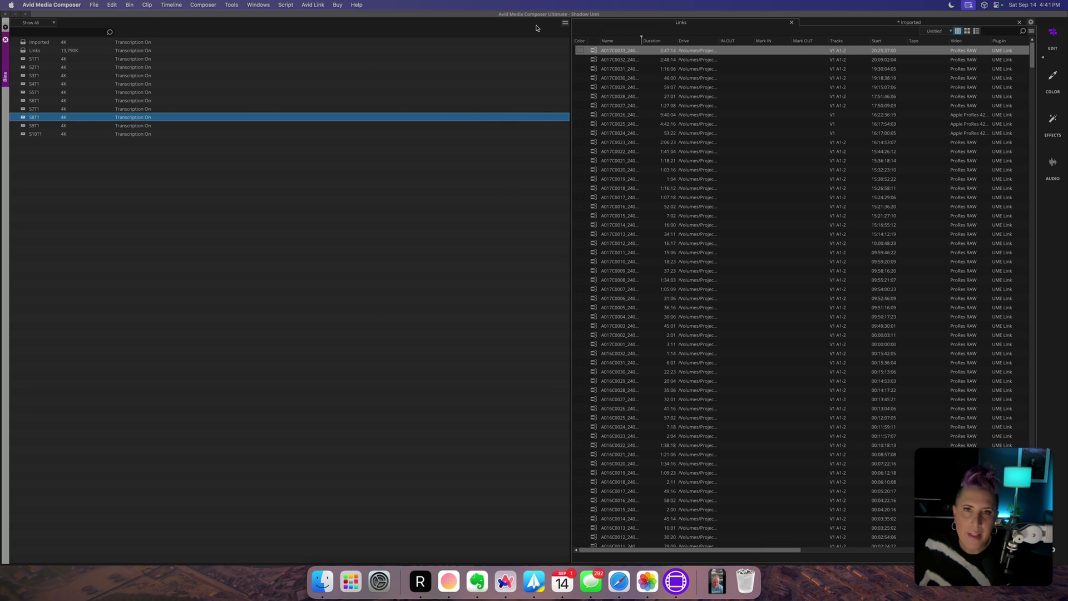
{"action": "left_click", "coordinate": [565, 23]}
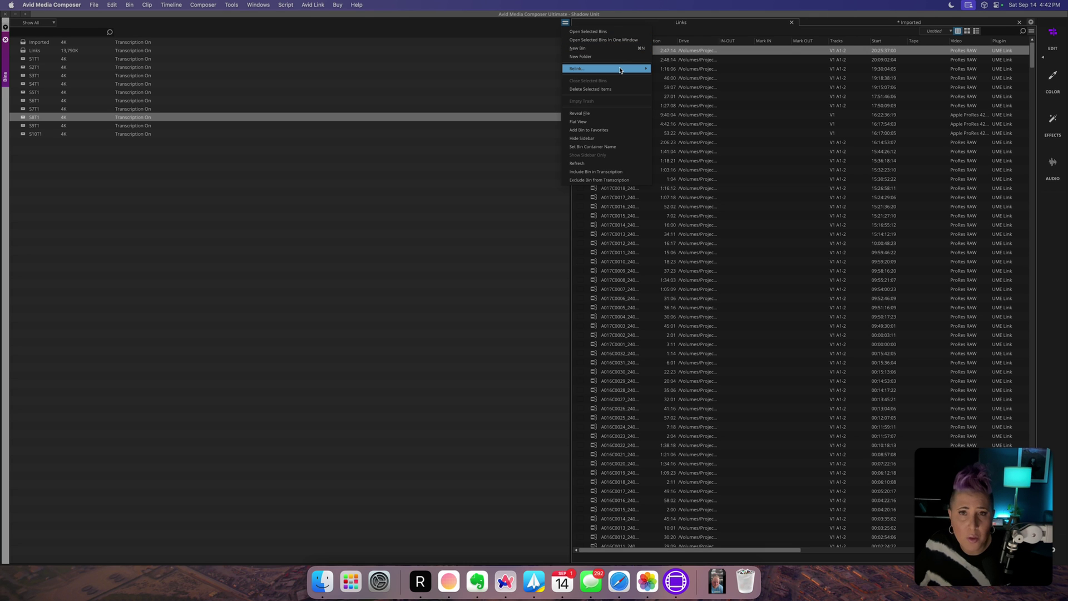
{"action": "mouse_move", "coordinate": [621, 70]}
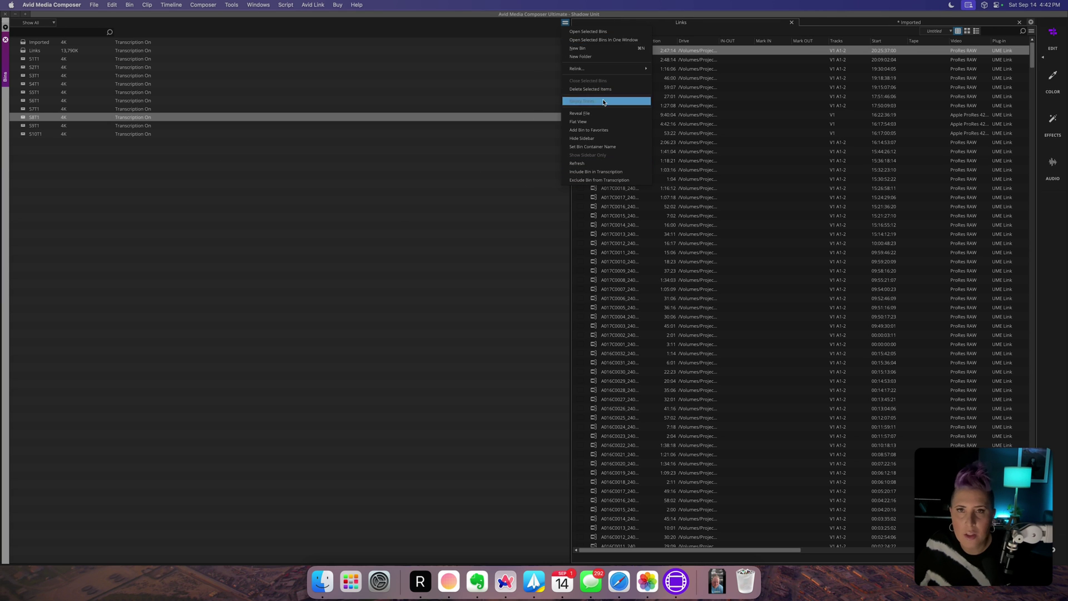
- Bring up the clip commands for the Links bin
{"action": "left_click", "coordinate": [1031, 32]}
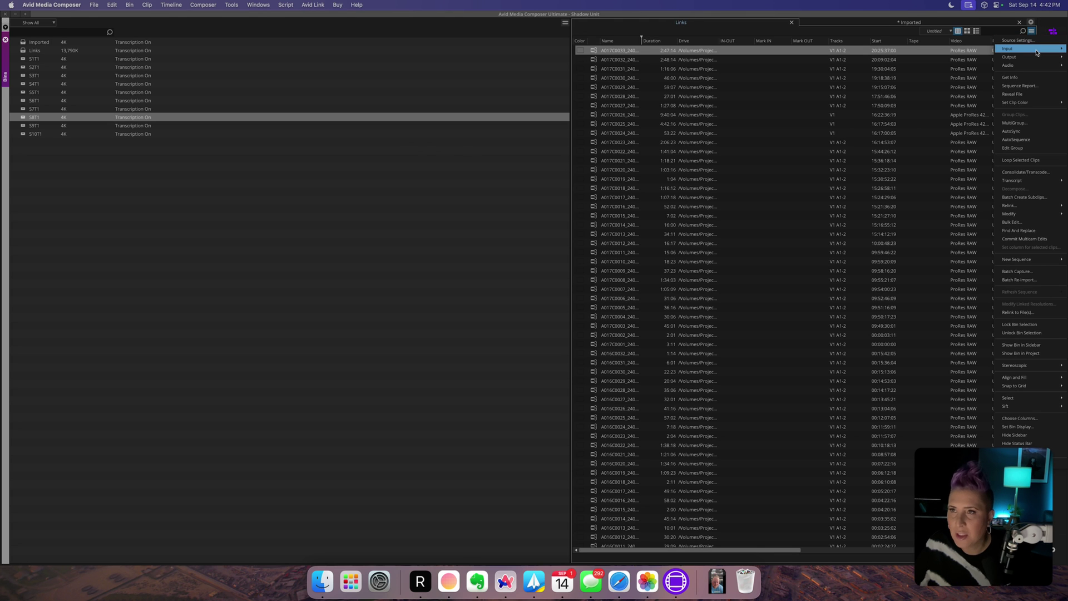
{"action": "mouse_move", "coordinate": [1037, 53]}
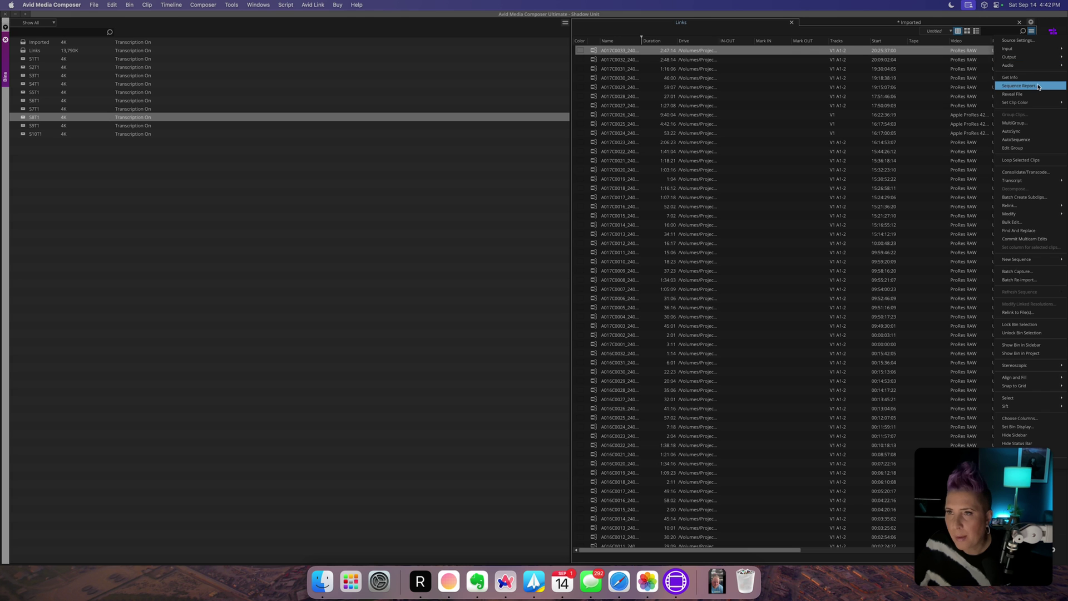